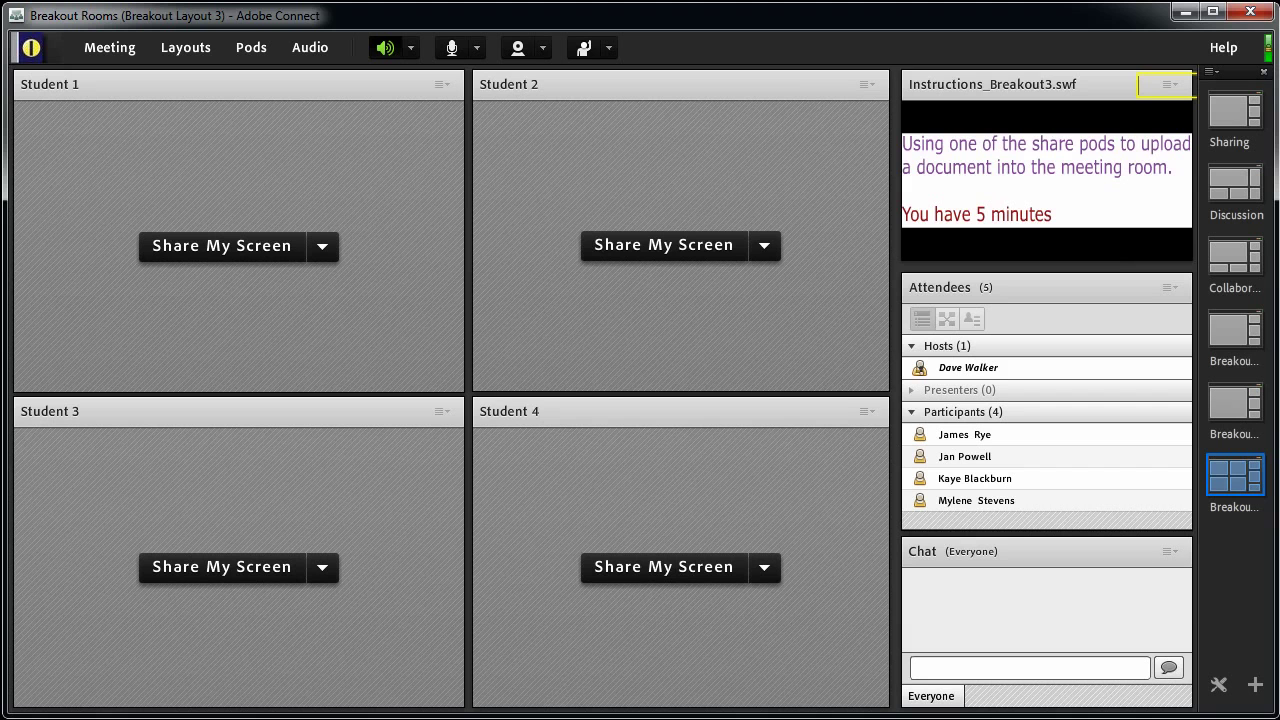
- Leave Breakout Layout 3 for the Sharing layout with ConnectOverview.pptx and the webcam video
left_click(1237, 118)
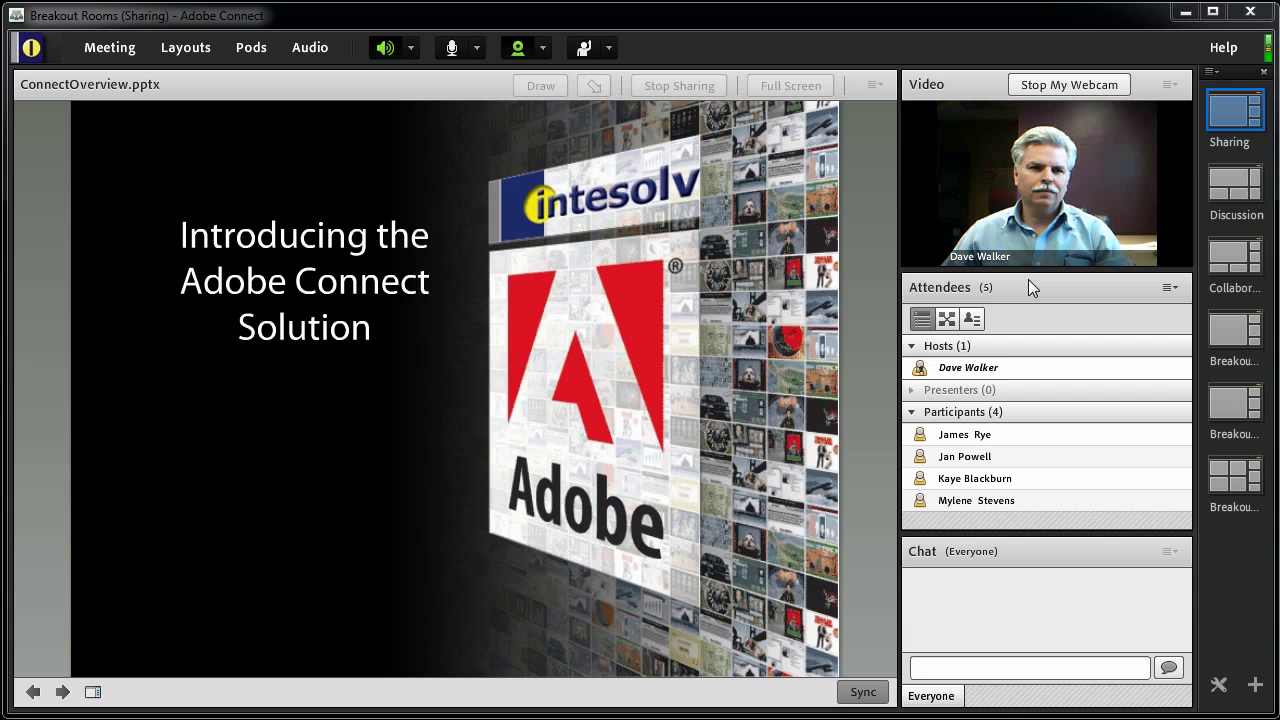
- Group attendees by room, move all four participants into Breakout 1, and show Breakout Layout 1
left_click(955, 326)
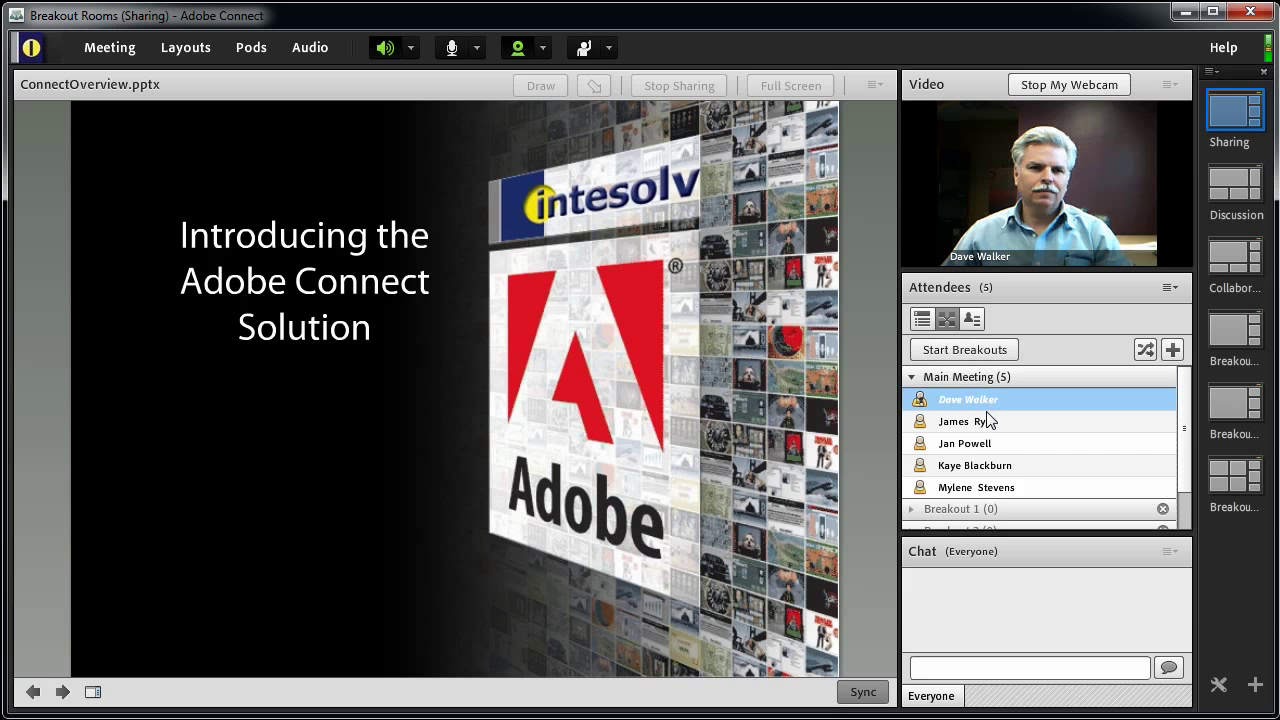
left_click(985, 422)
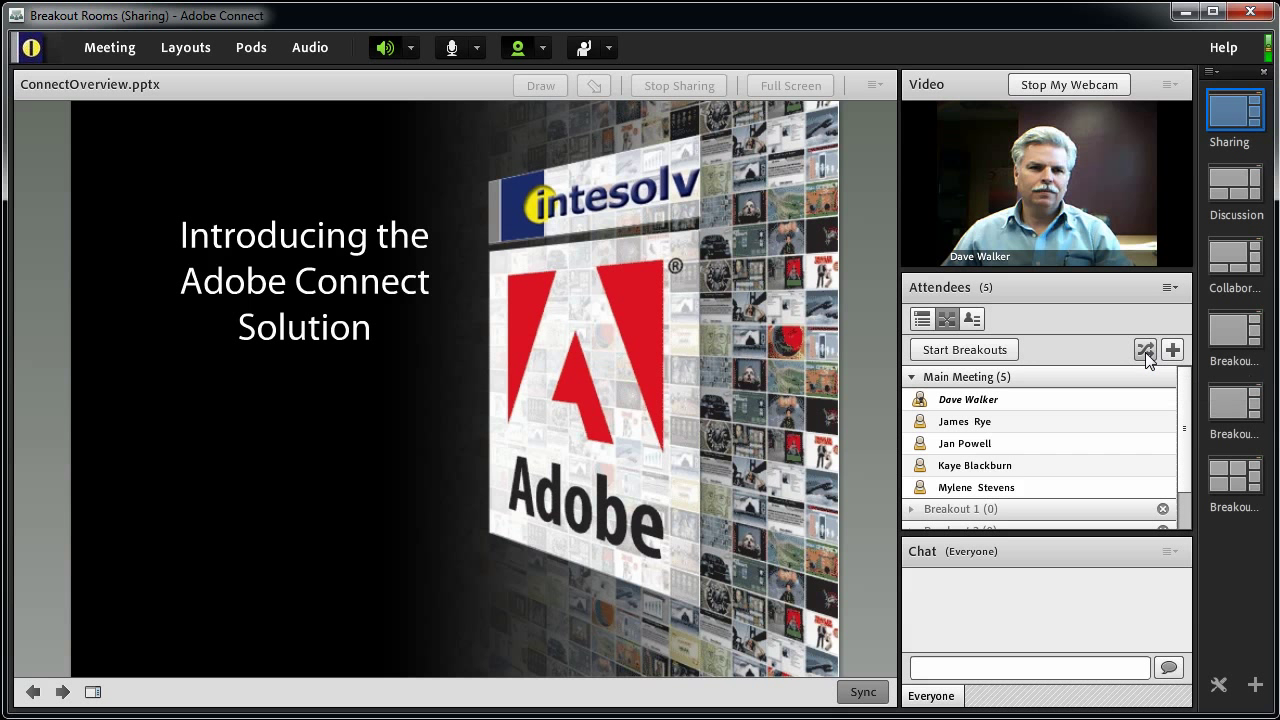
left_click(978, 421)
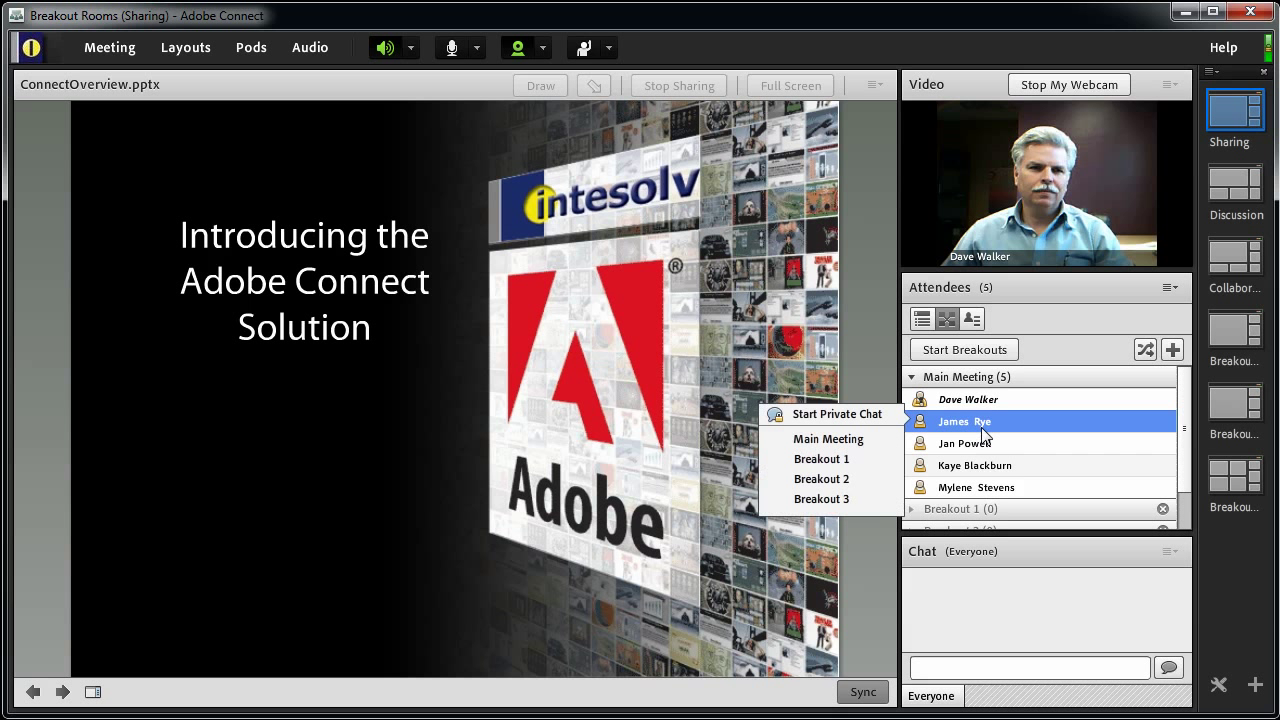
left_click(1002, 486, "shift")
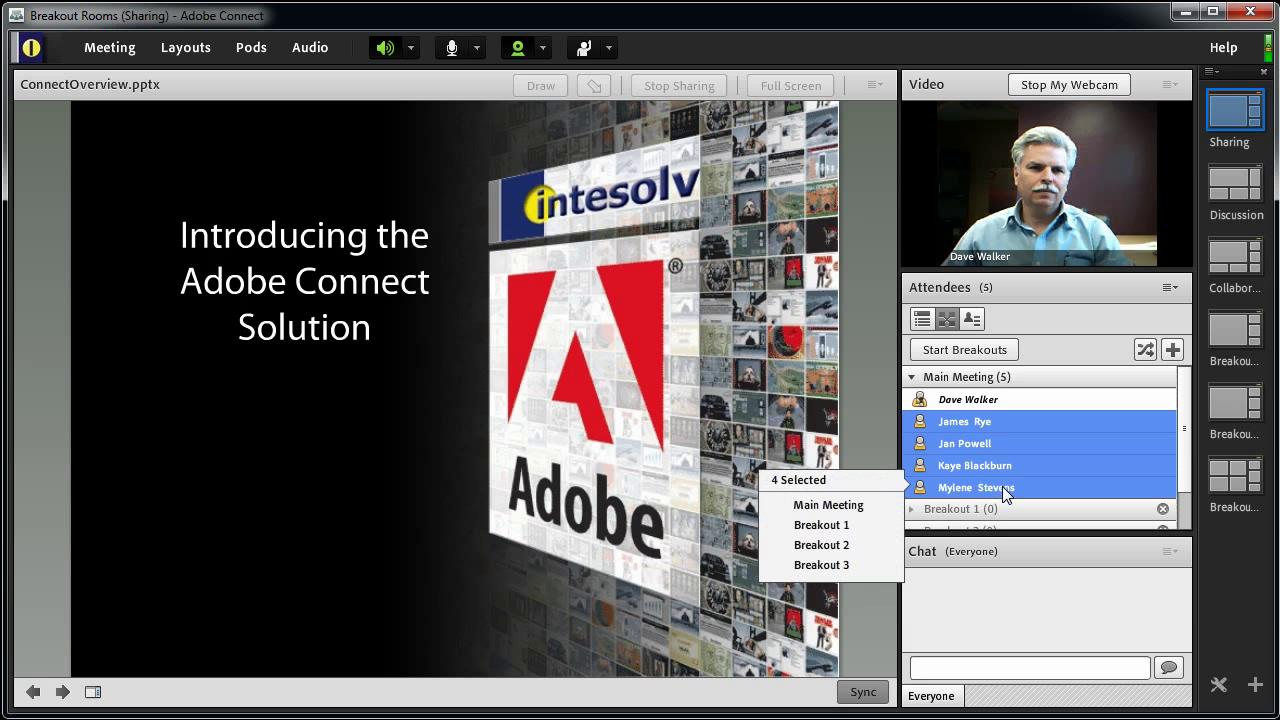
left_click(825, 528)
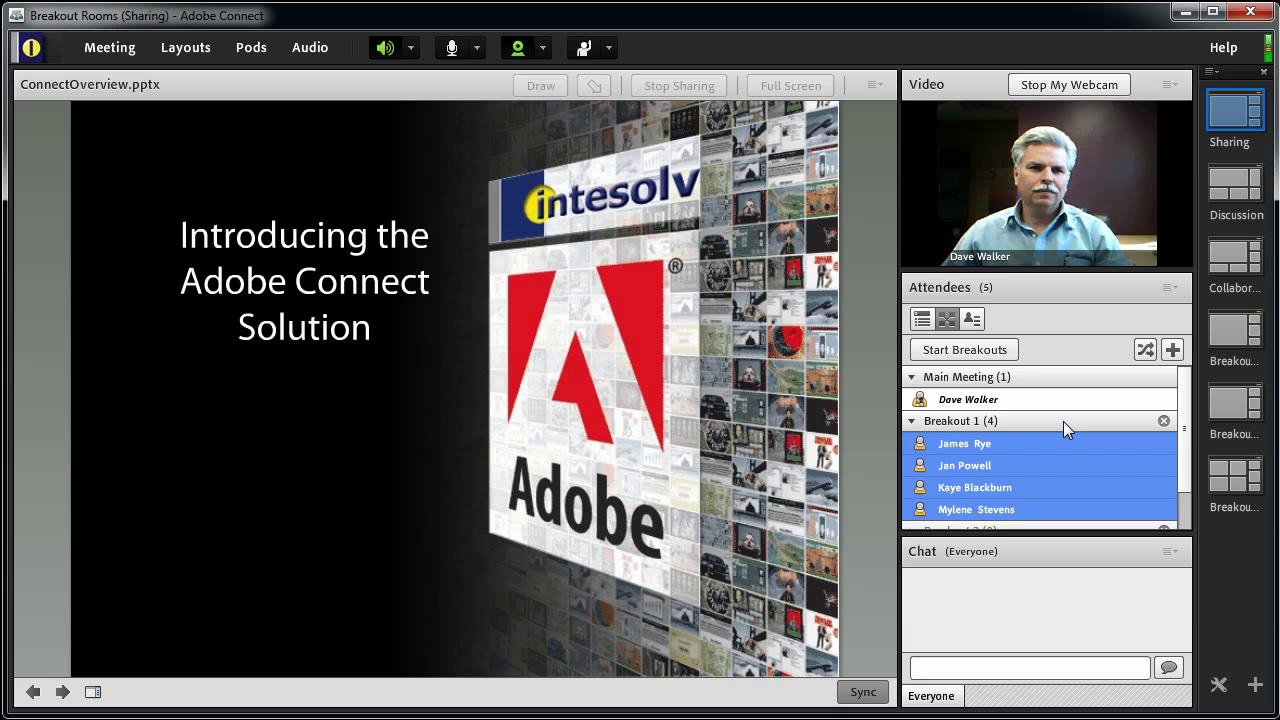
left_click(1235, 330)
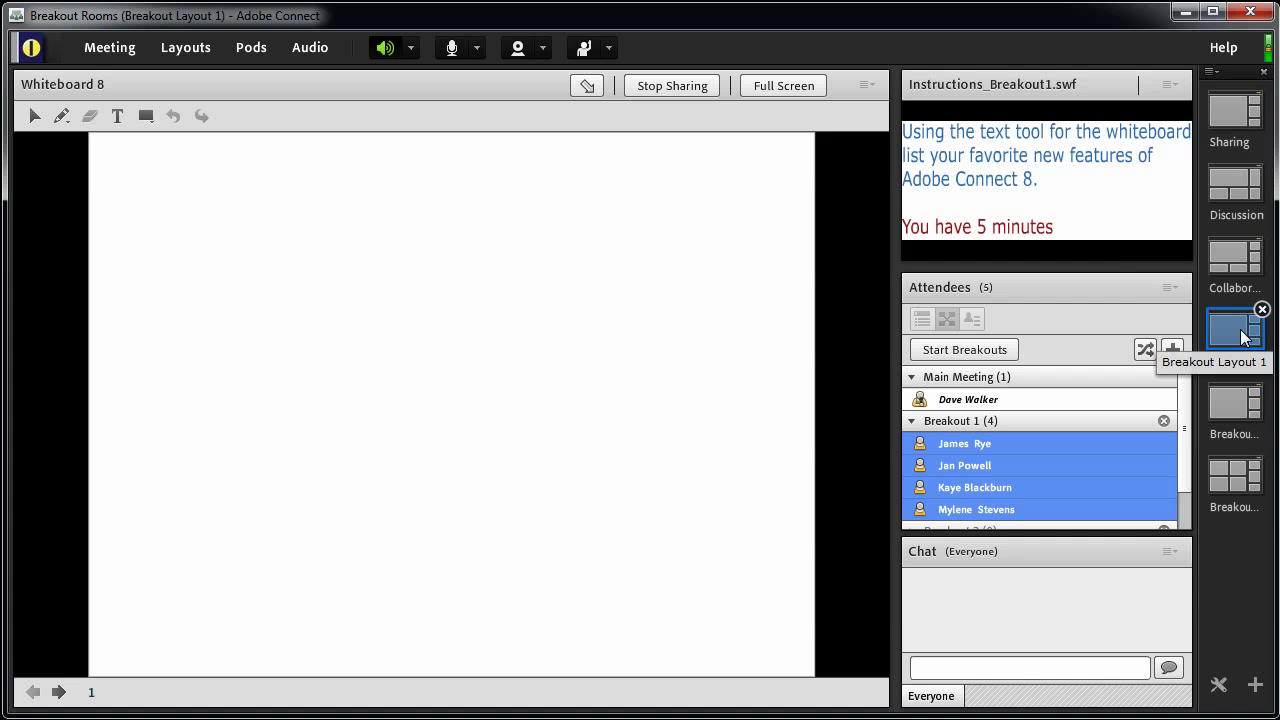
- Start the breakout sessions and drag the host into the Breakout 1 room
left_click(944, 354)
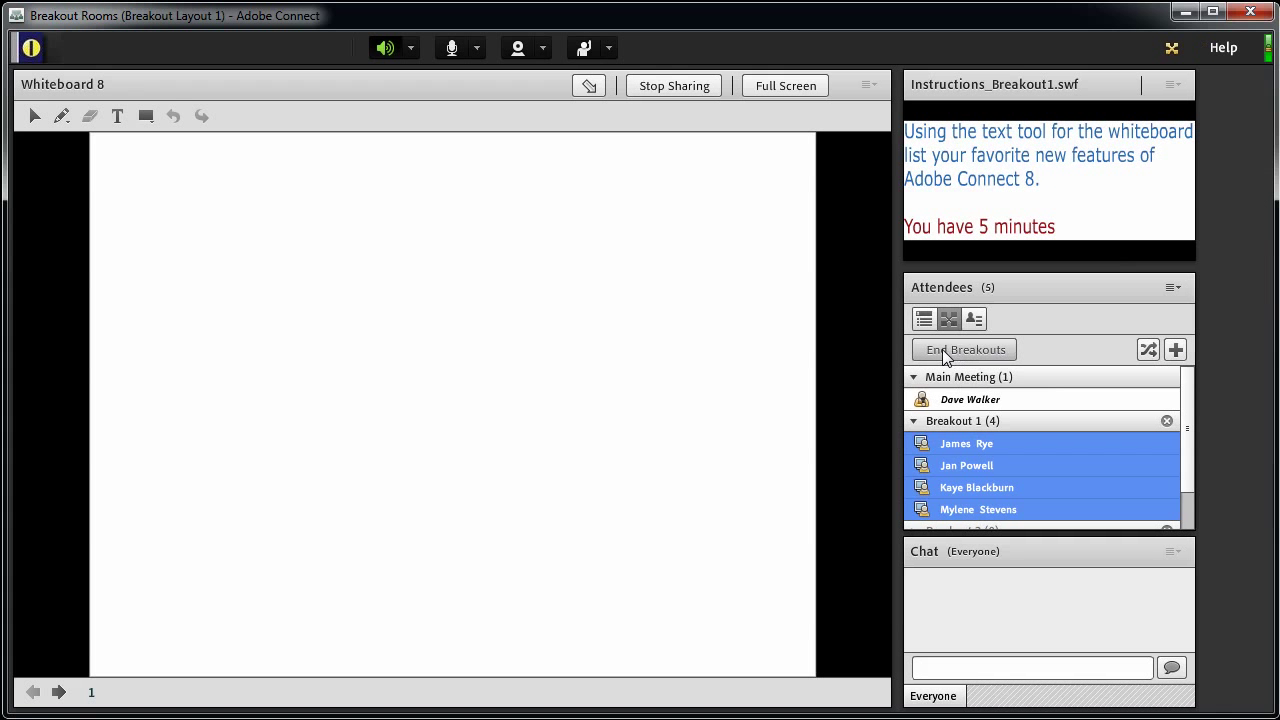
left_click(1068, 399)
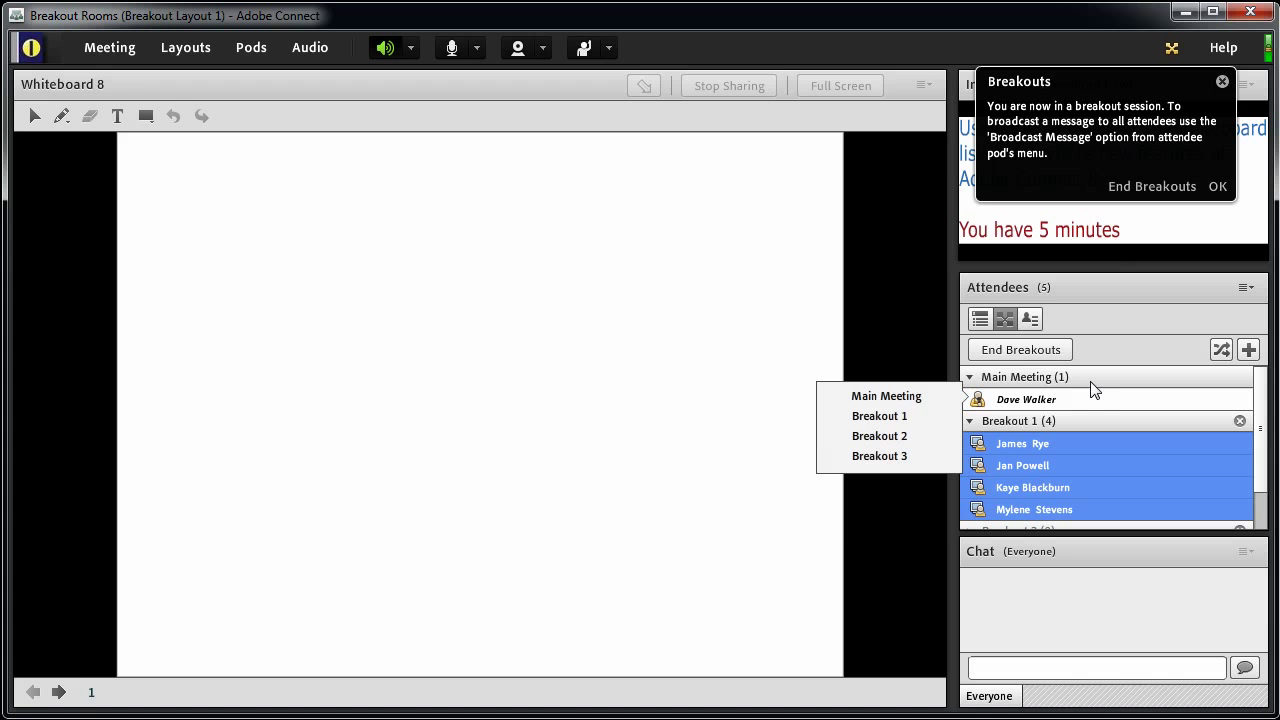
left_click(1095, 399)
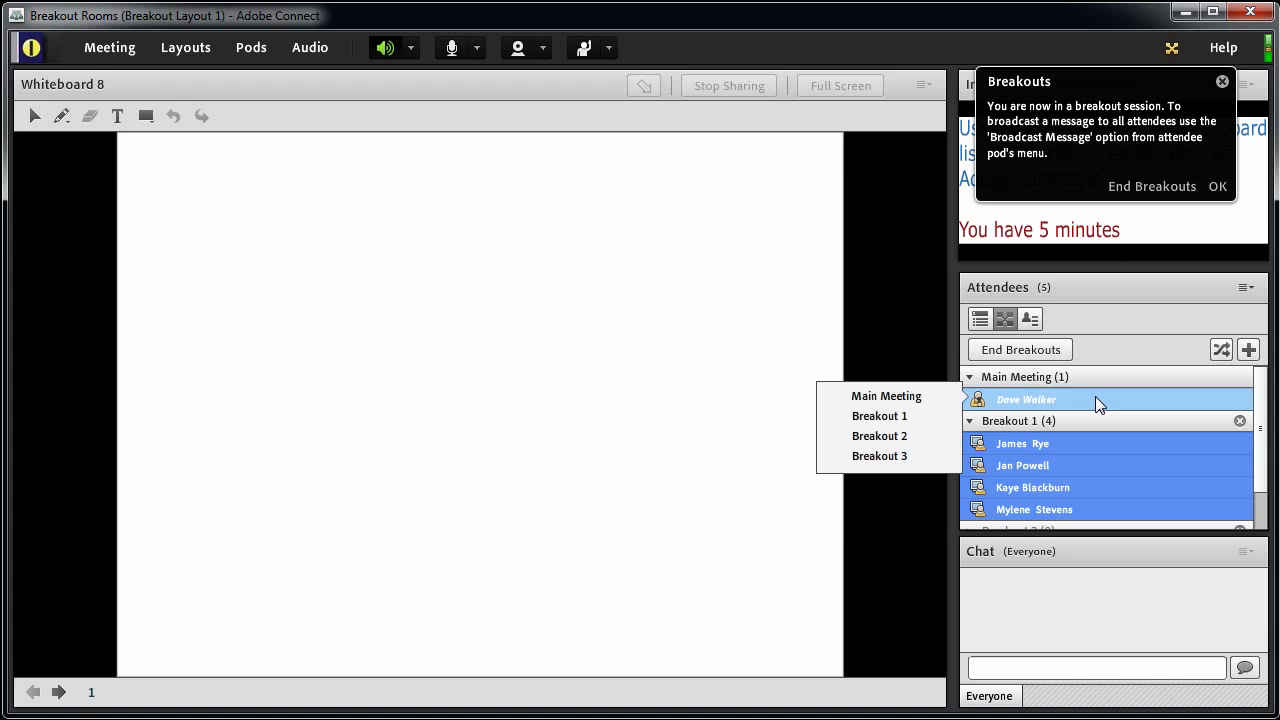
left_click_drag(1095, 396, 1093, 452)
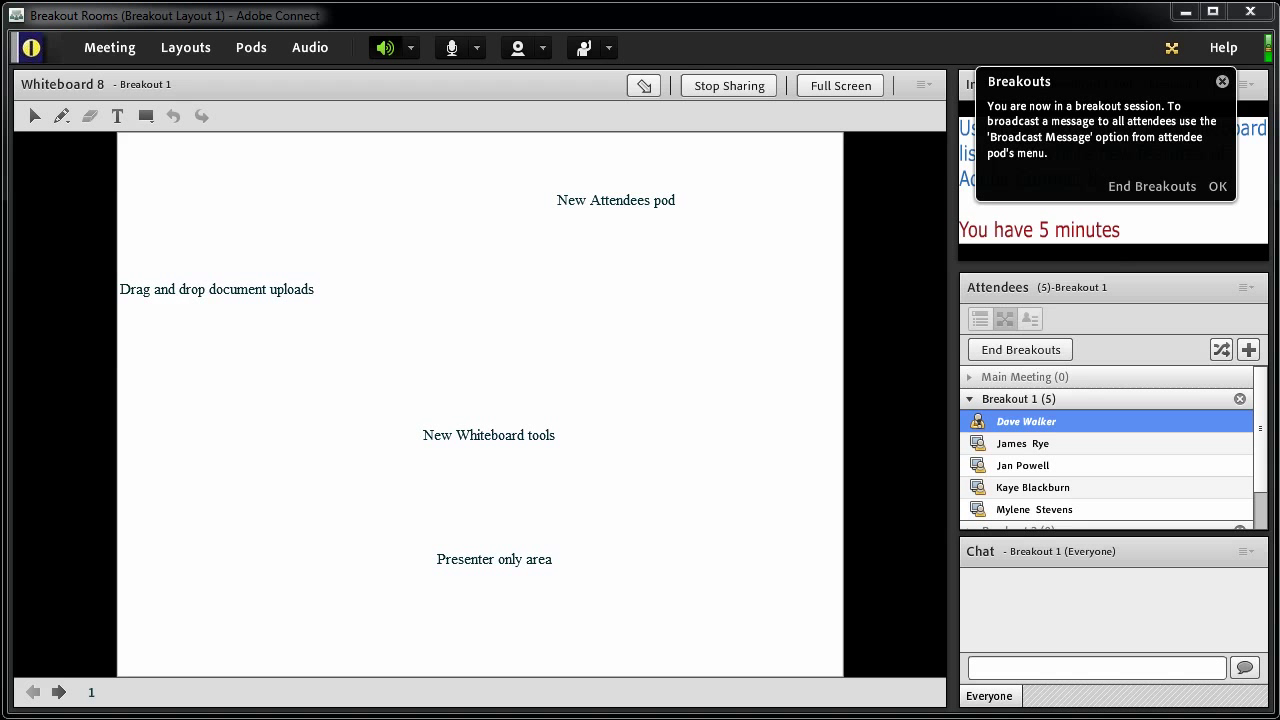
- Dismiss the participants' room choices and end all breakout sessions, returning everyone to the main room
left_click(1050, 513)
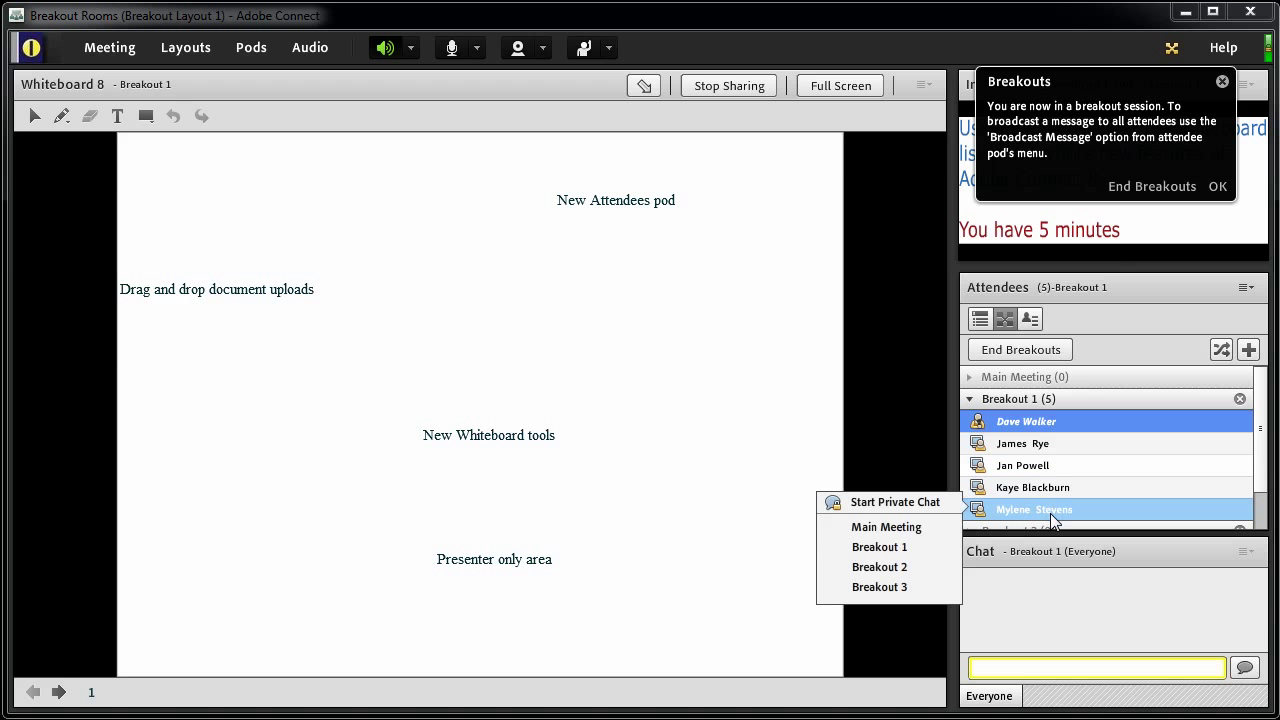
left_click(1121, 449)
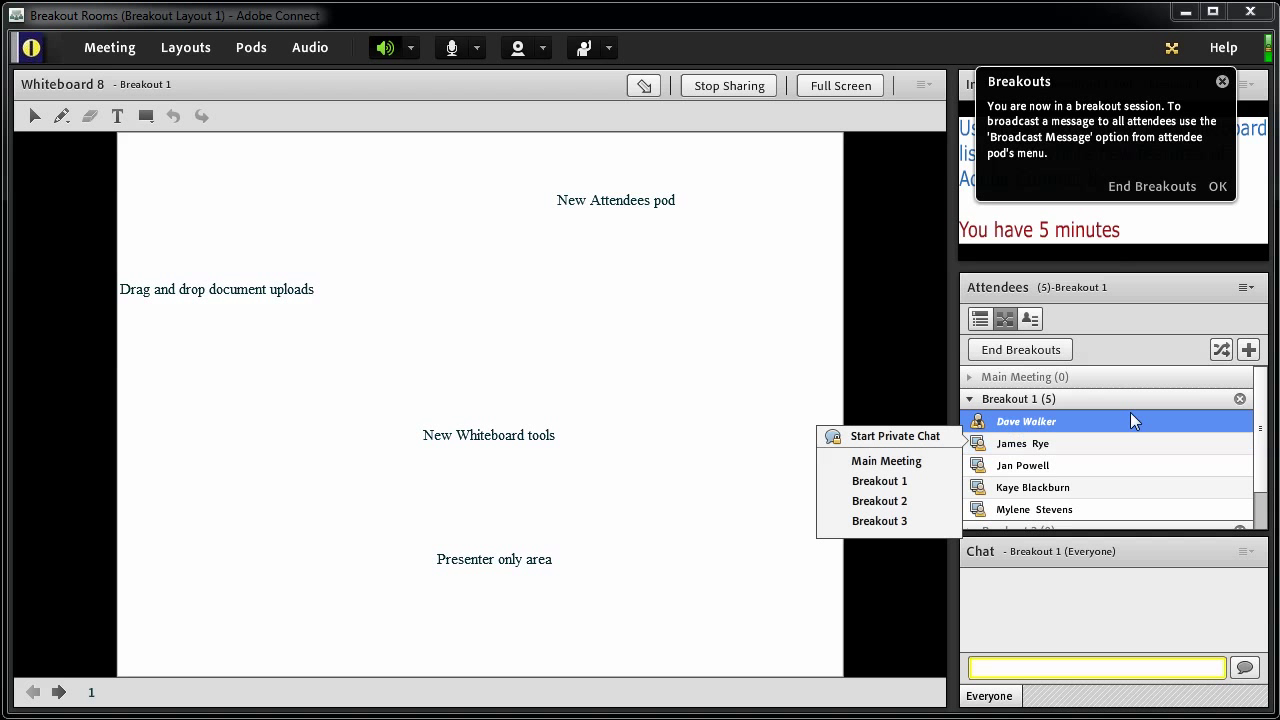
left_click(1041, 350)
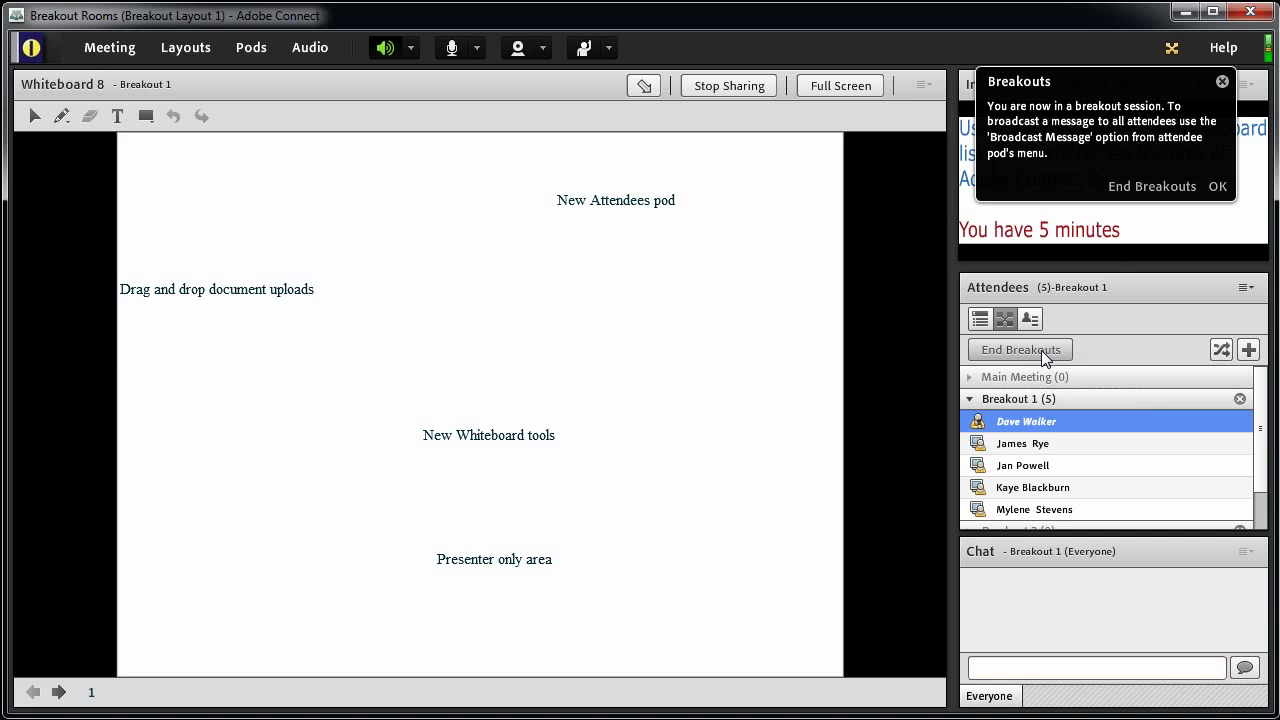
left_click(1041, 350)
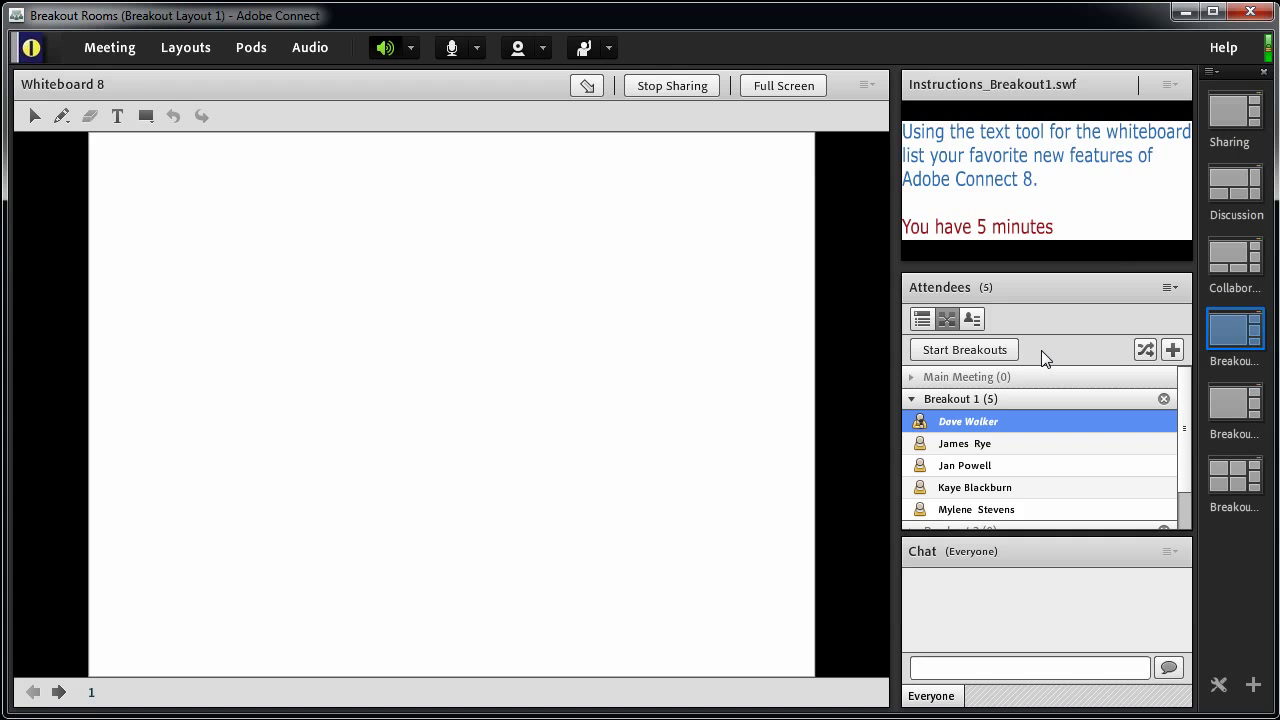
- Remove all breakout rooms, saving their pod information as 'Breakout Session 1'
left_click(1166, 290)
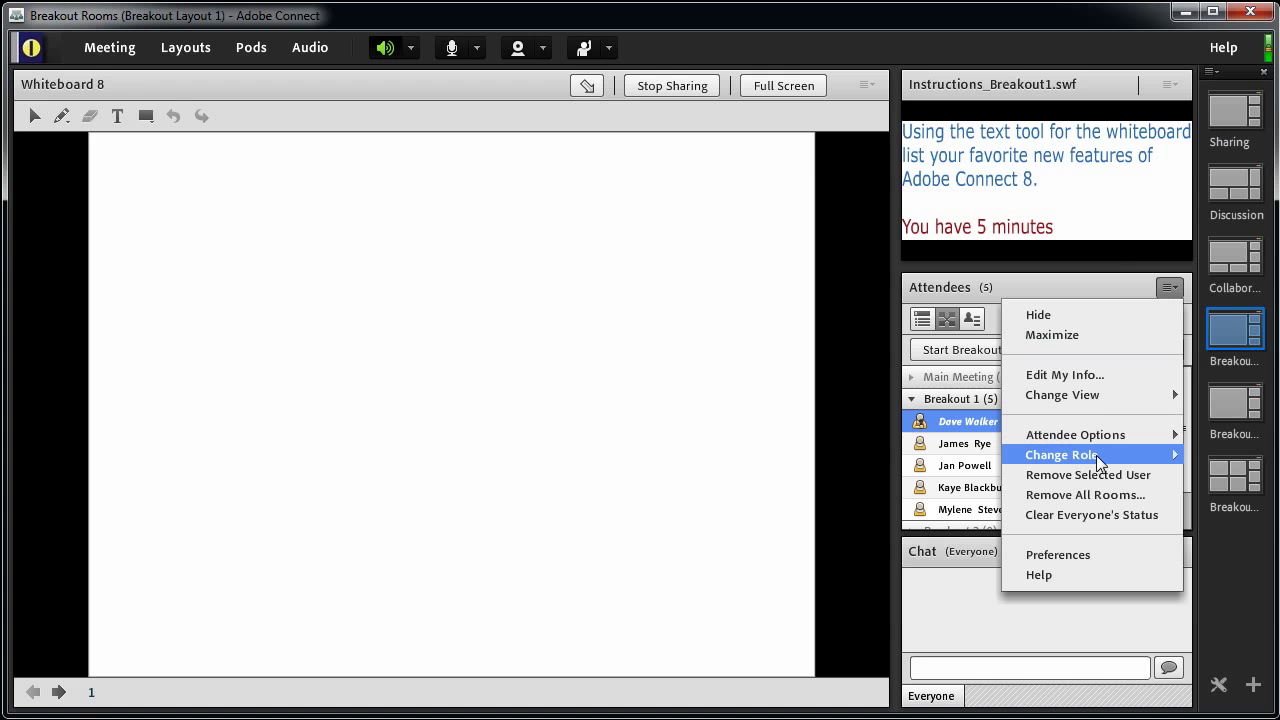
left_click(1097, 497)
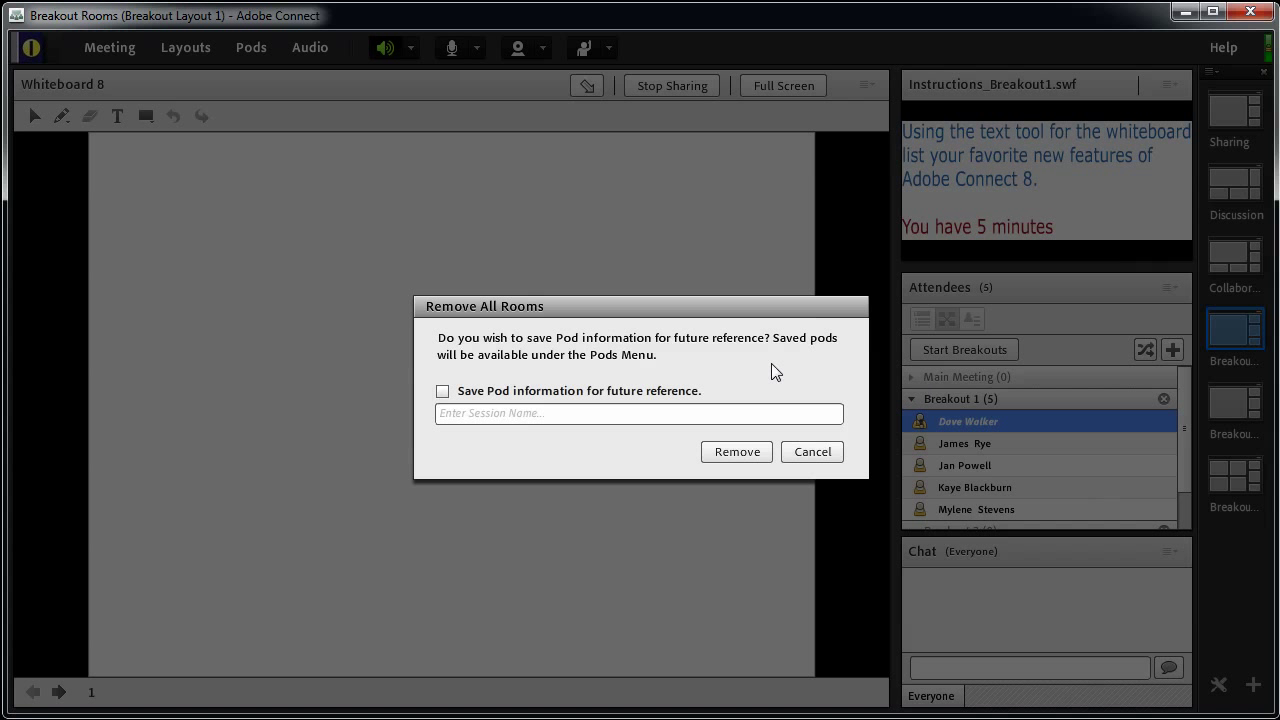
left_click(442, 391)
left_click(507, 414)
type("Breakout Session 1")
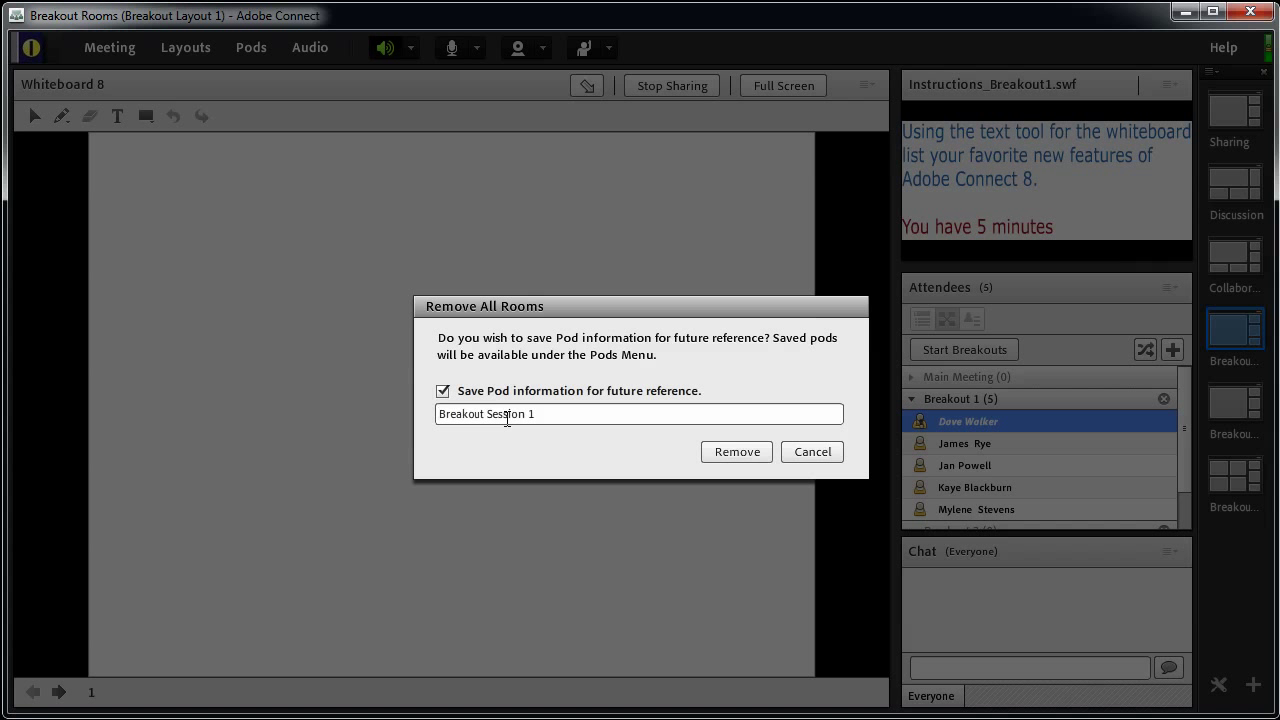
left_click(715, 451)
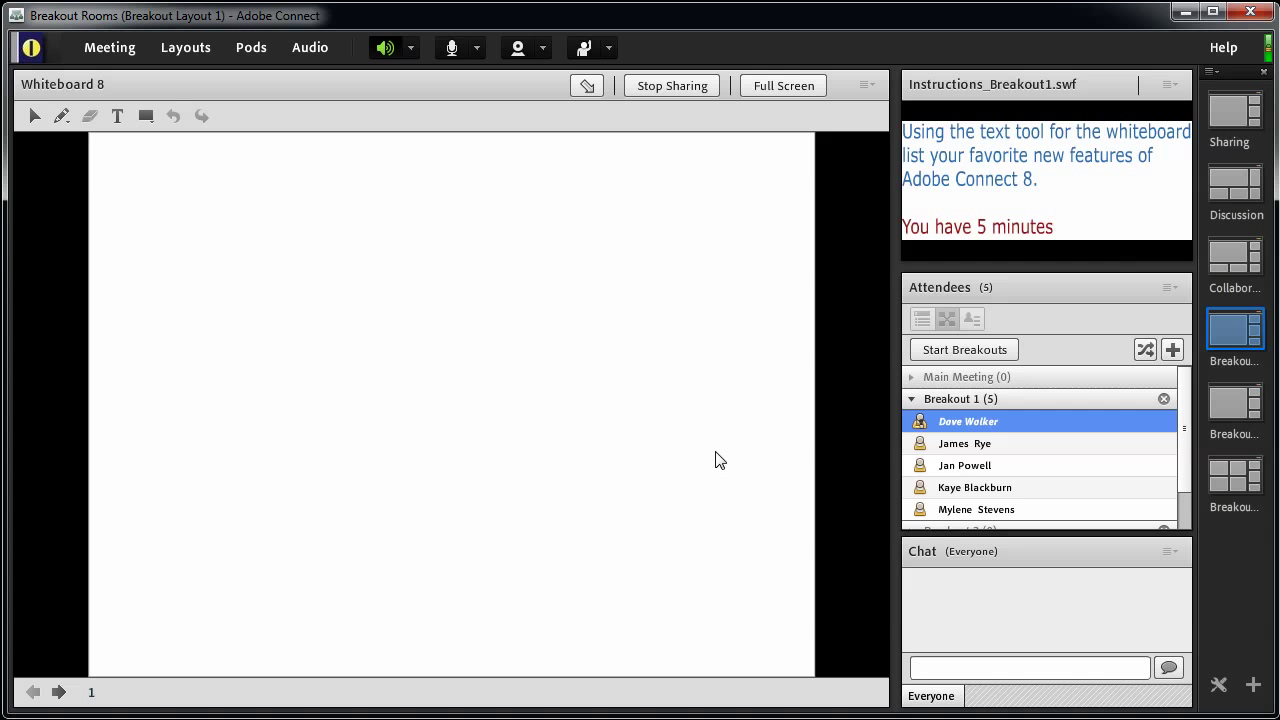
- Add two breakout rooms and move all five attendees into Breakout 1
left_click(1173, 350)
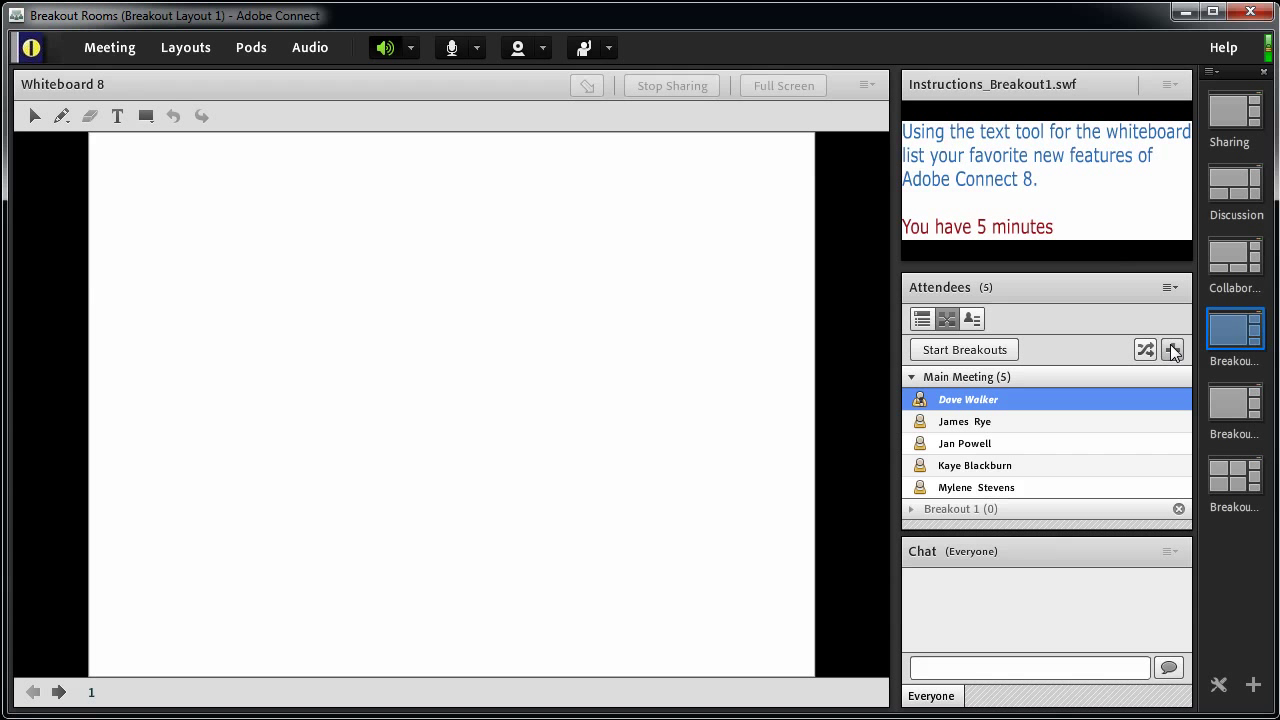
left_click(1173, 350)
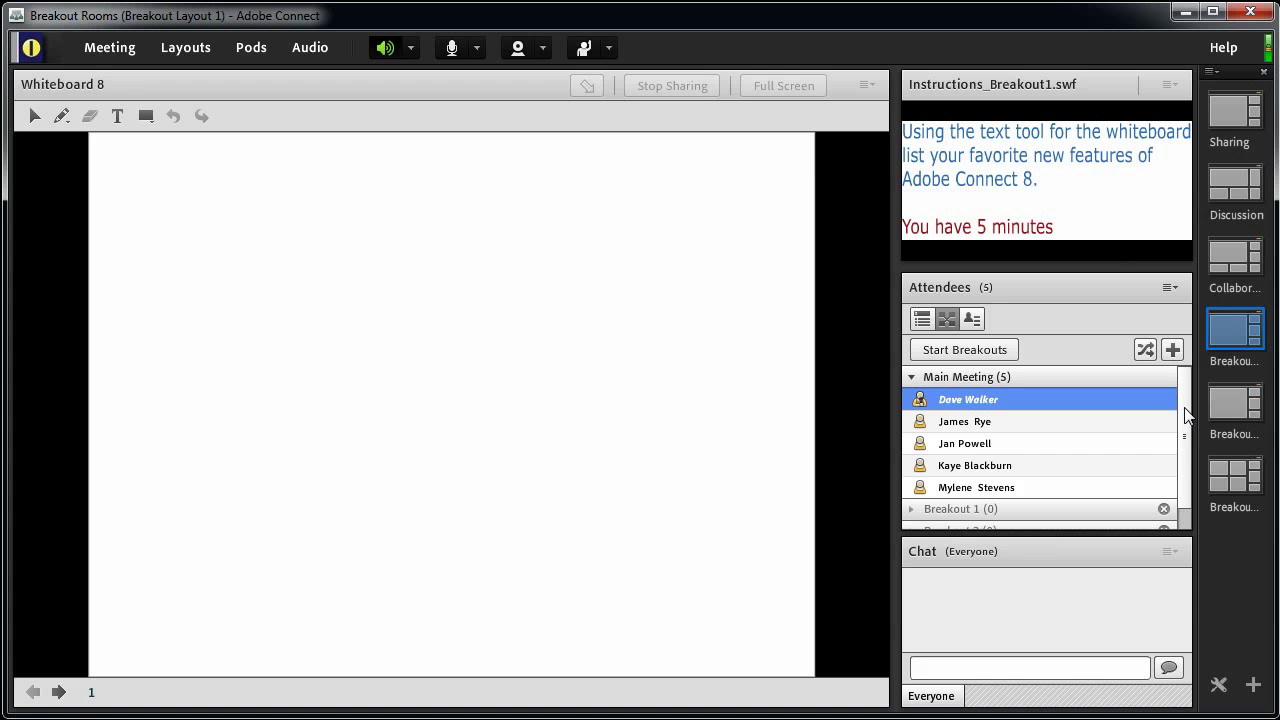
left_click(963, 489, "shift")
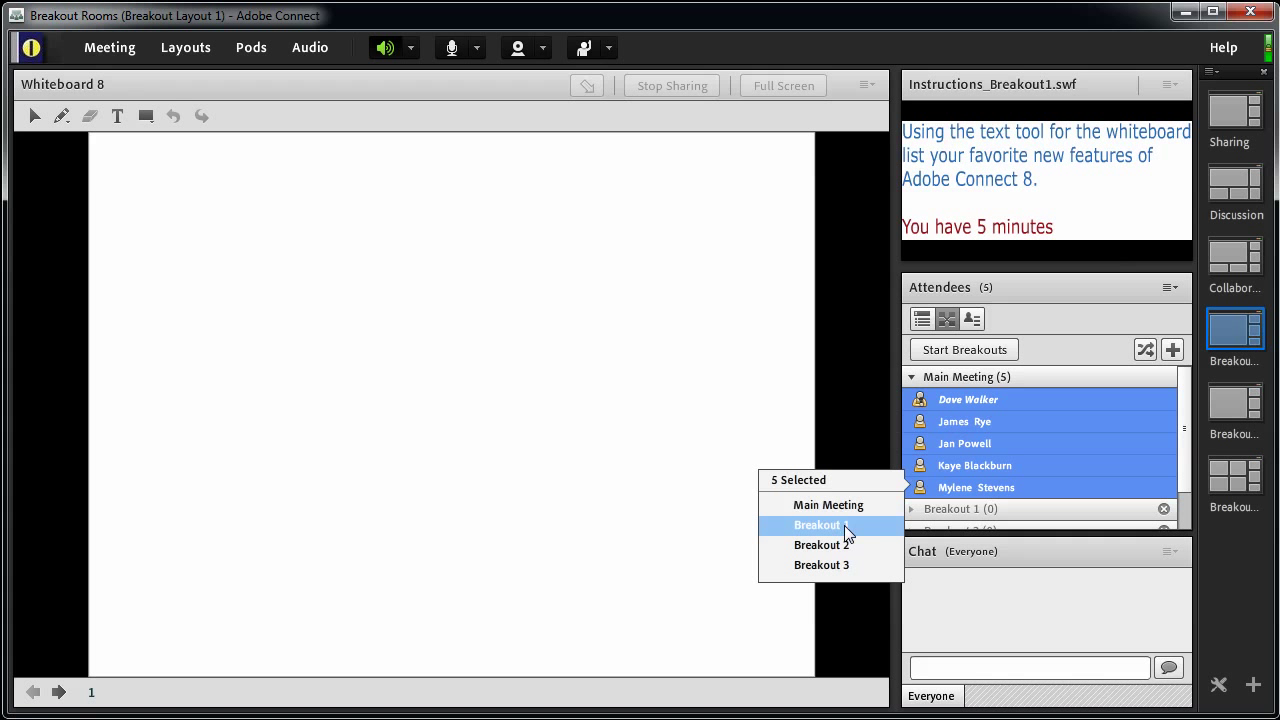
left_click(844, 525)
- Switch to Breakout Layout 2 and start the breakout sessions
mouse_move(998, 428)
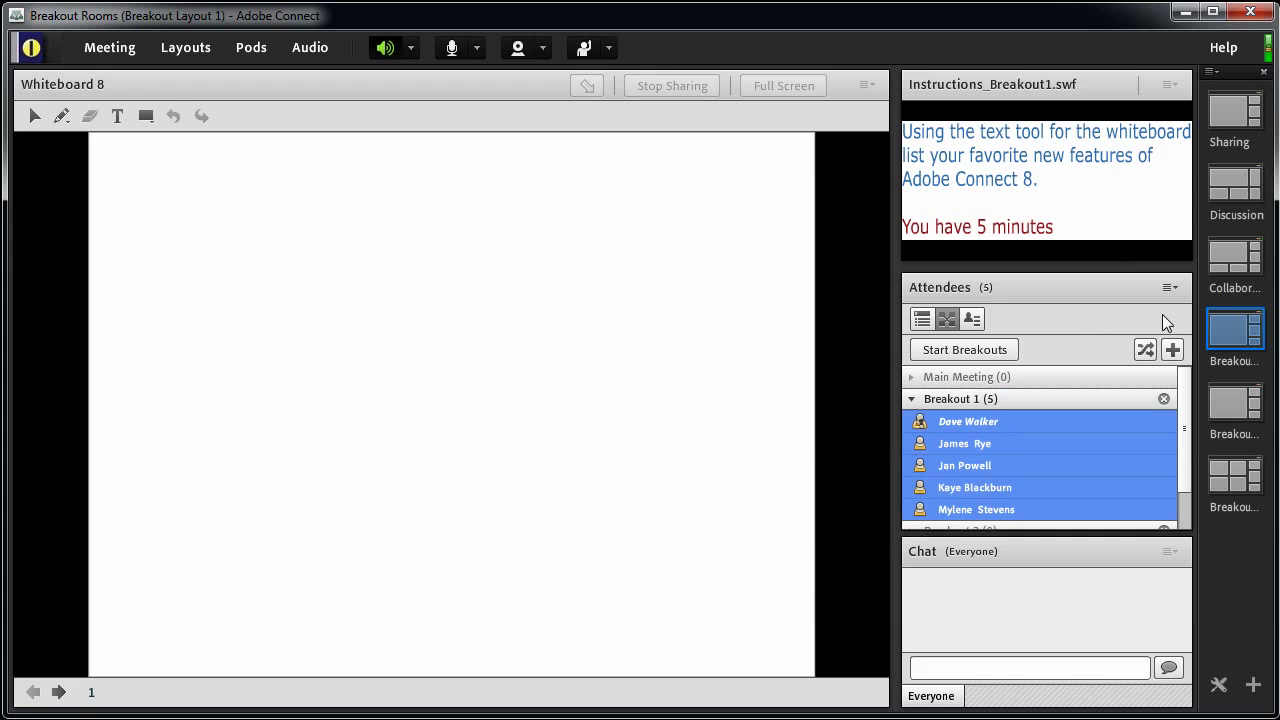
left_click(1236, 406)
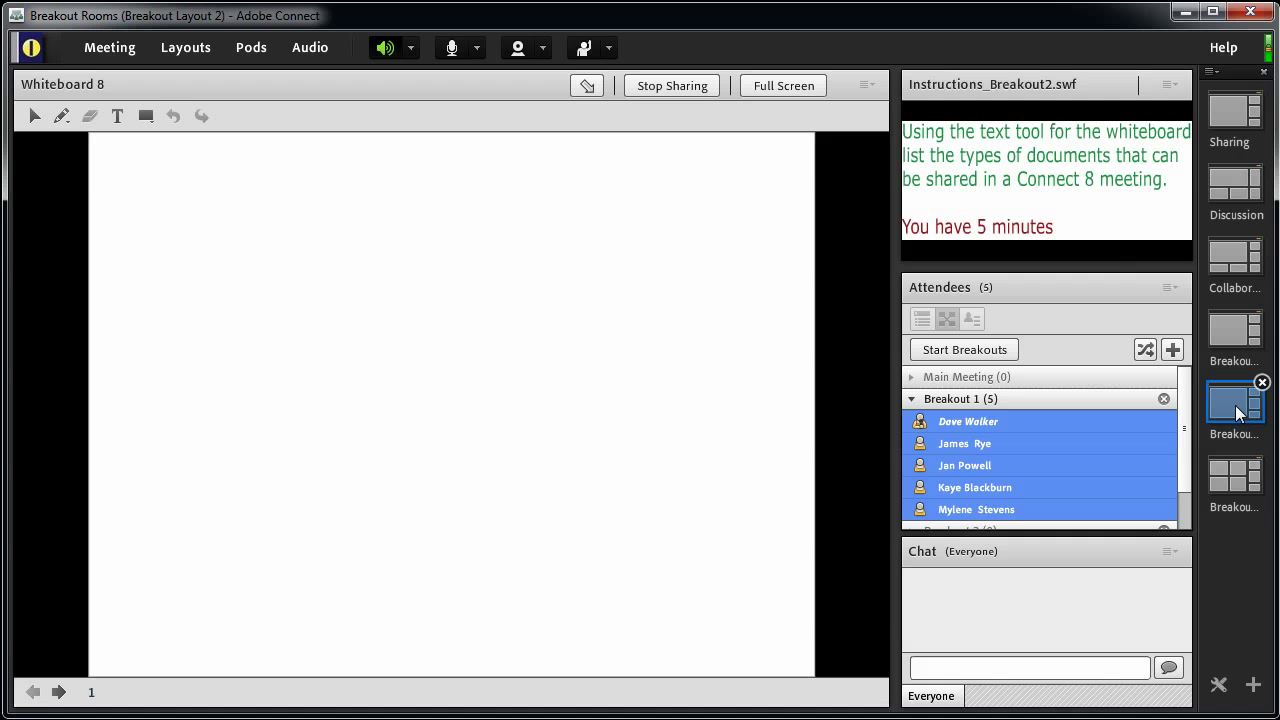
left_click(982, 352)
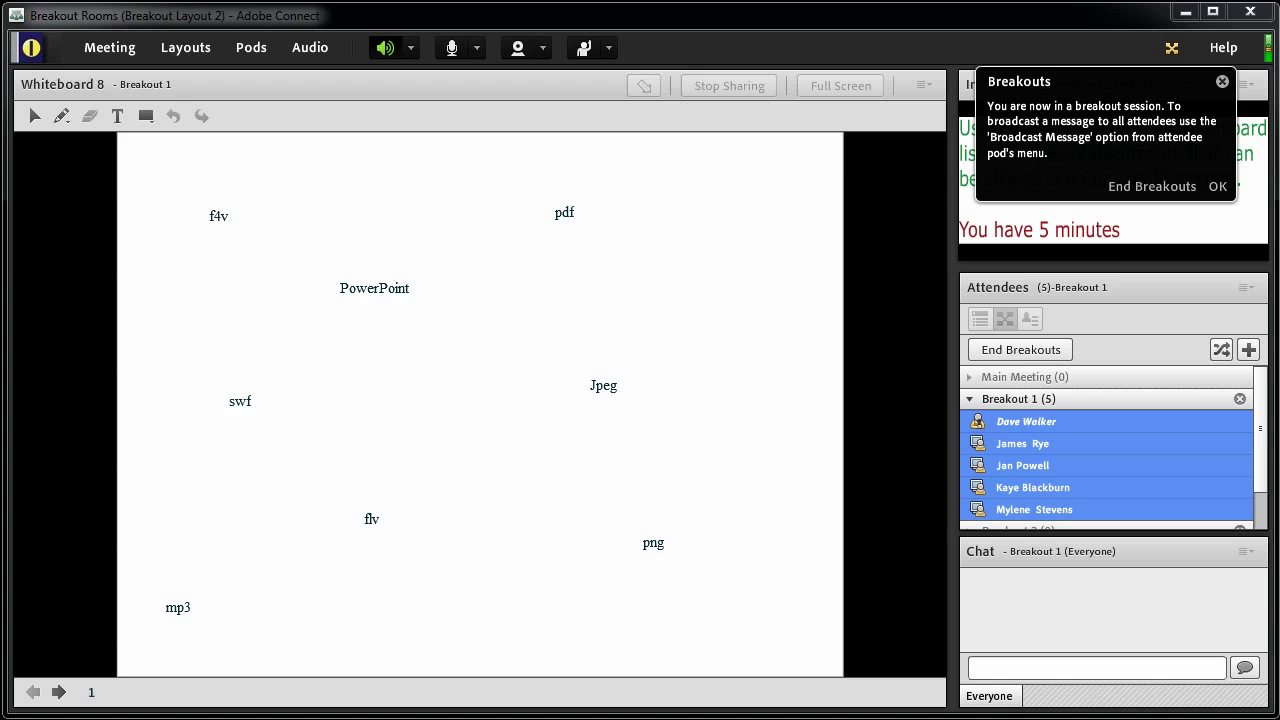
- End breakouts, remove all rooms saving pods as 'Breakout Session 2', and add a new room
left_click(1045, 352)
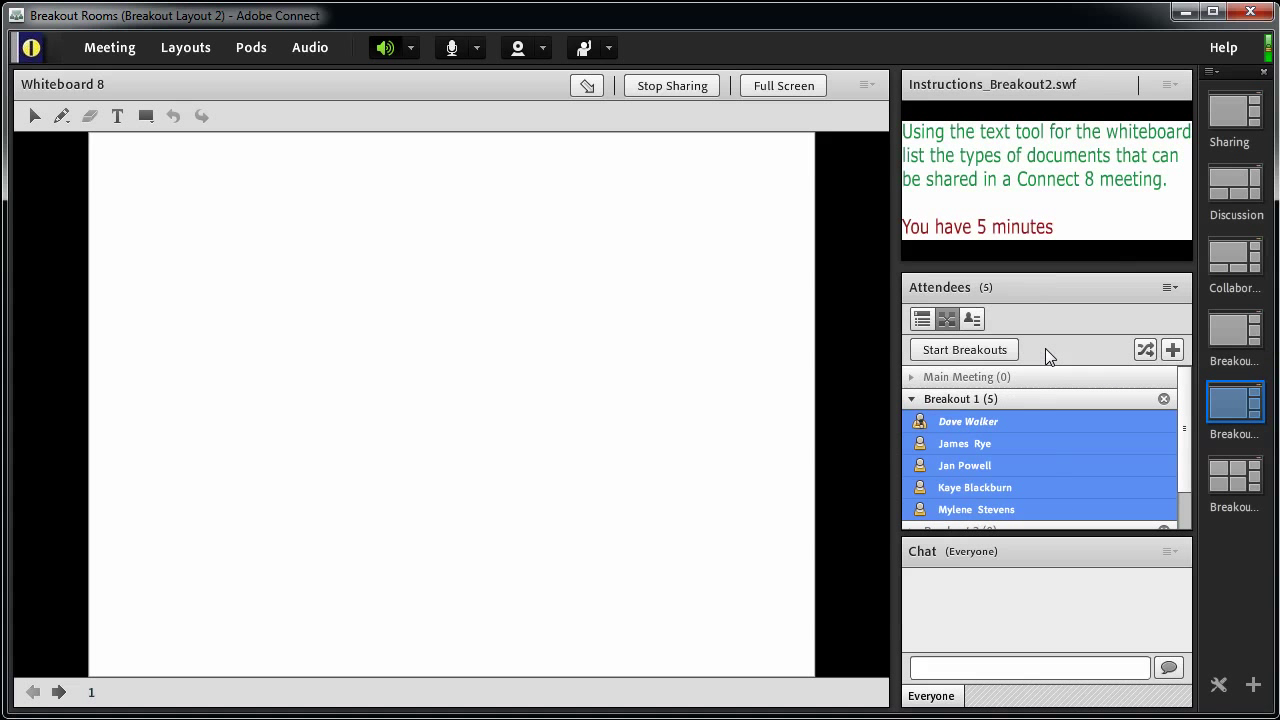
left_click(1169, 289)
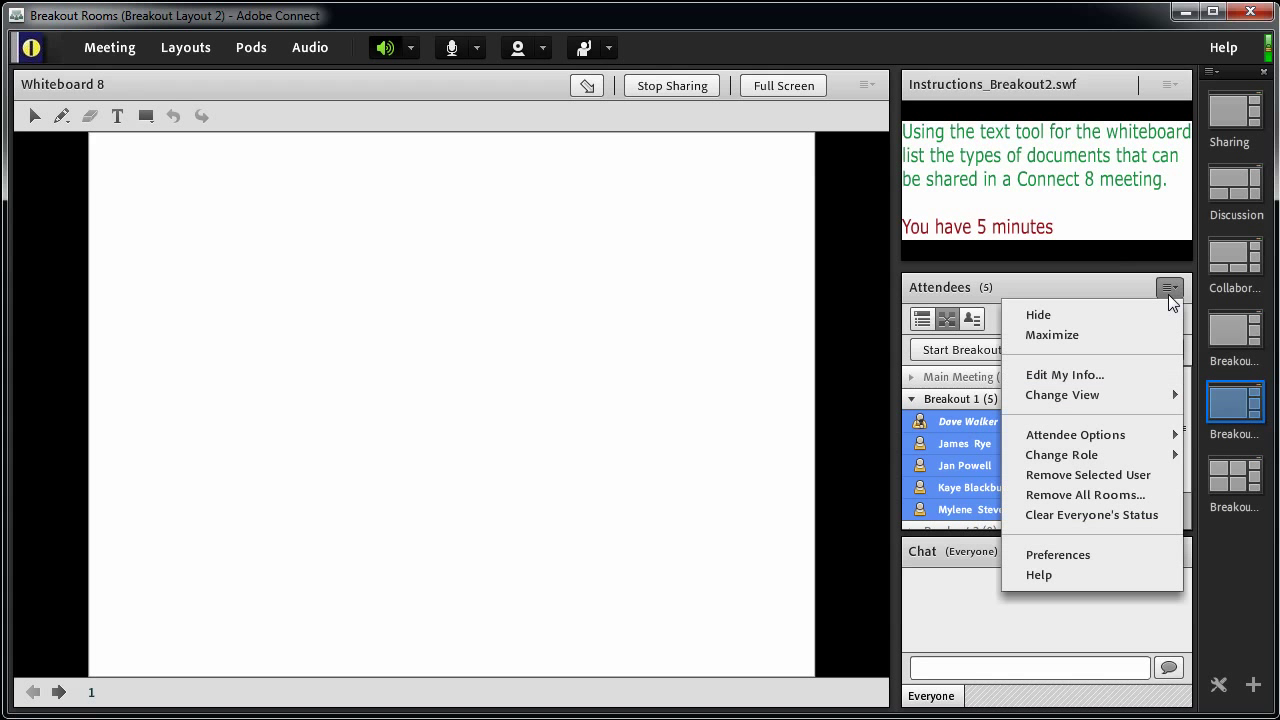
left_click(1125, 494)
left_click(442, 391)
left_click(469, 420)
type("Breakout Session 2")
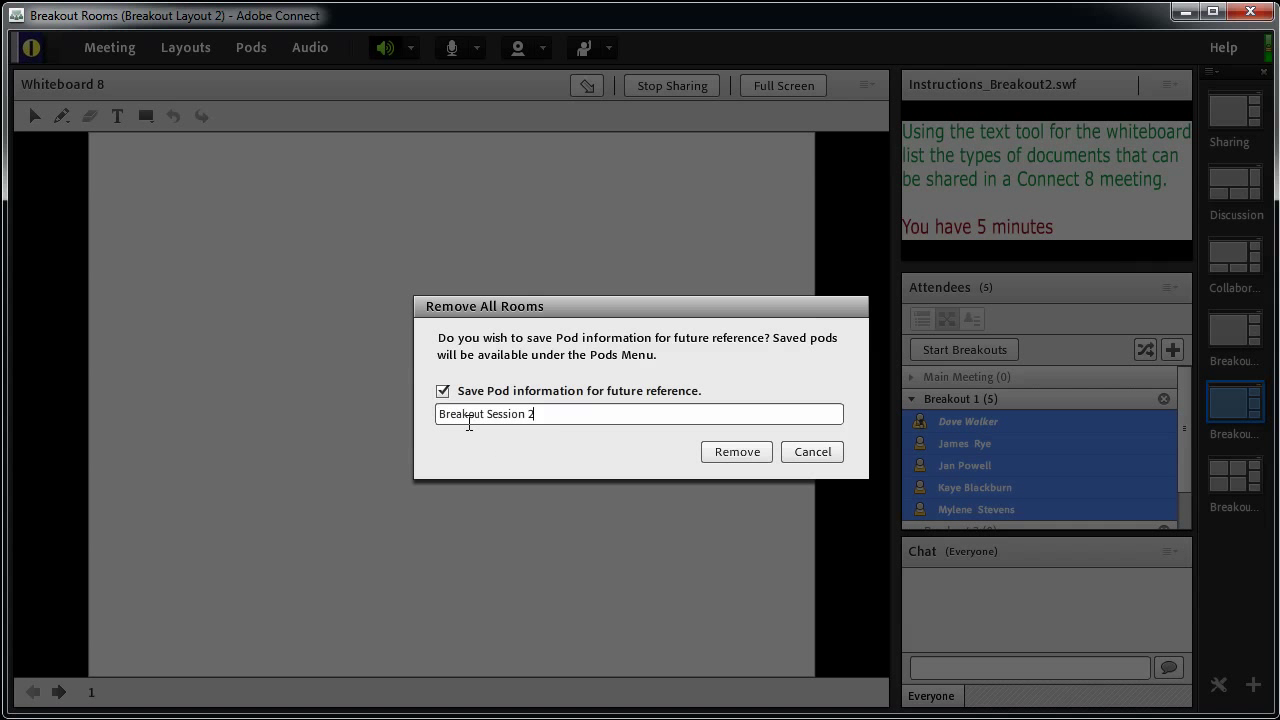
left_click(723, 451)
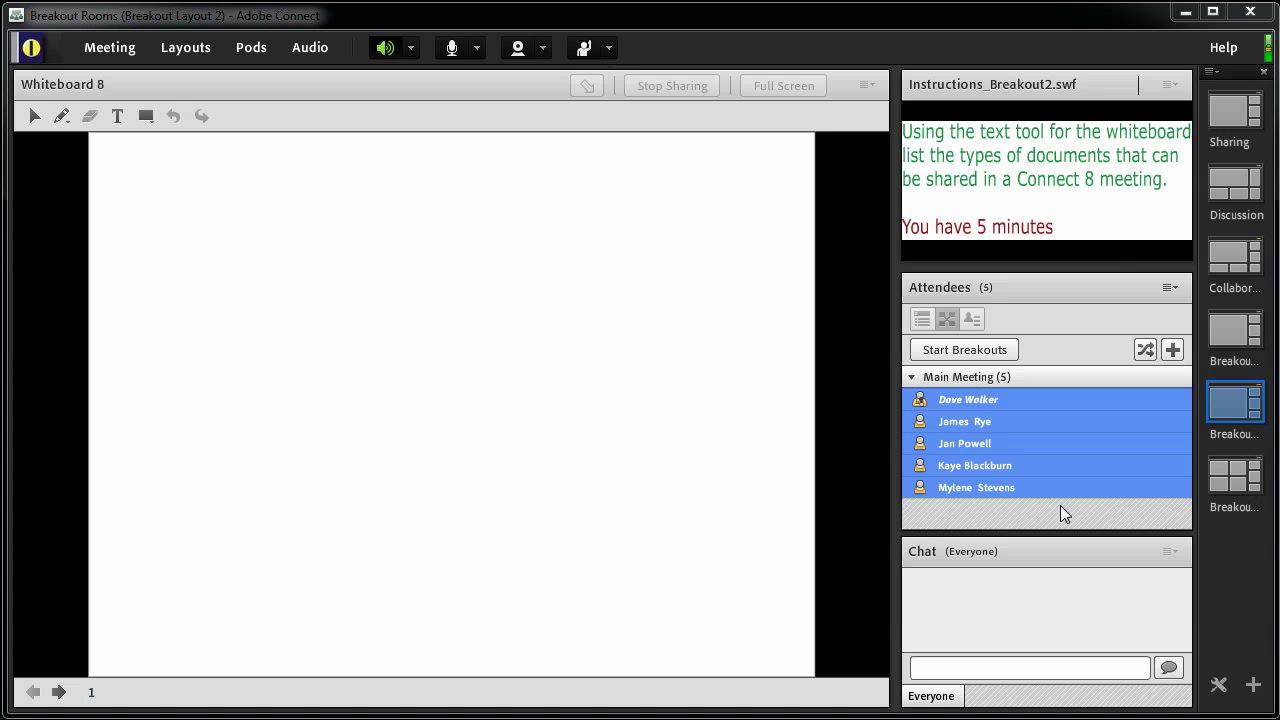
left_click(1174, 351)
- Add a second room, assign all five attendees to Breakout 1, and show Breakout Layout 3
left_click(1177, 353)
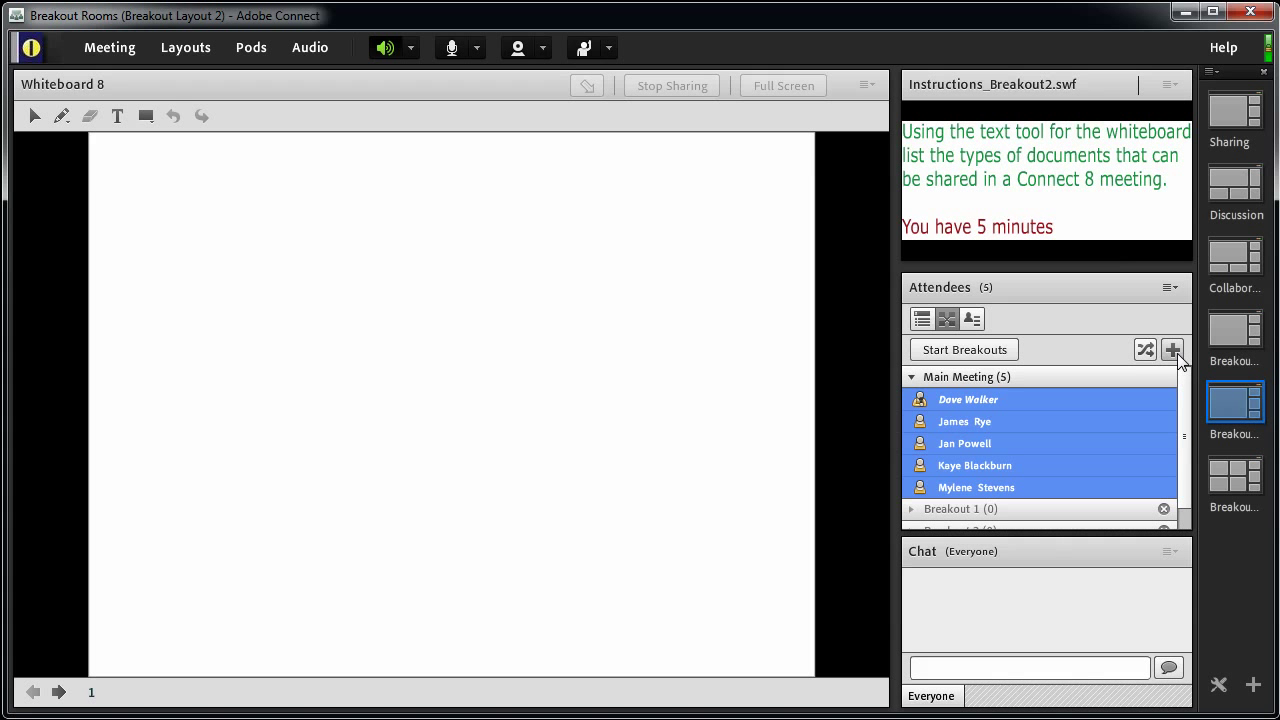
right_click(951, 421)
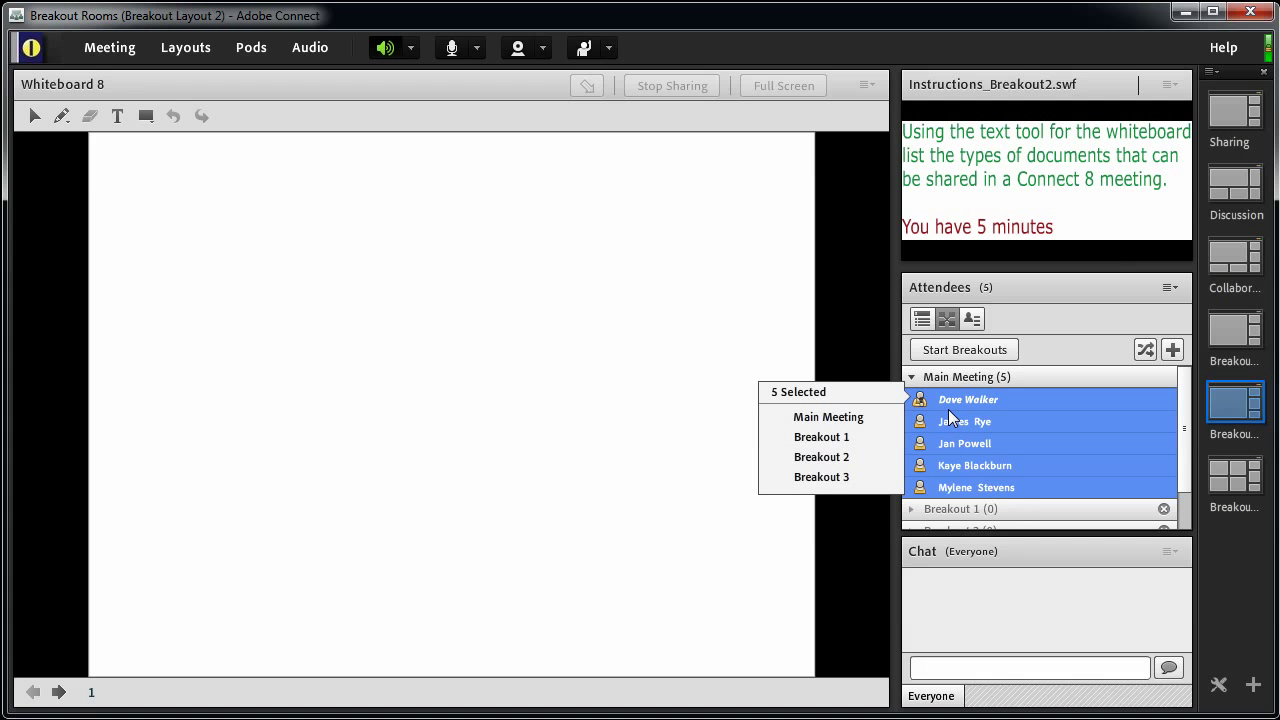
left_click(834, 440)
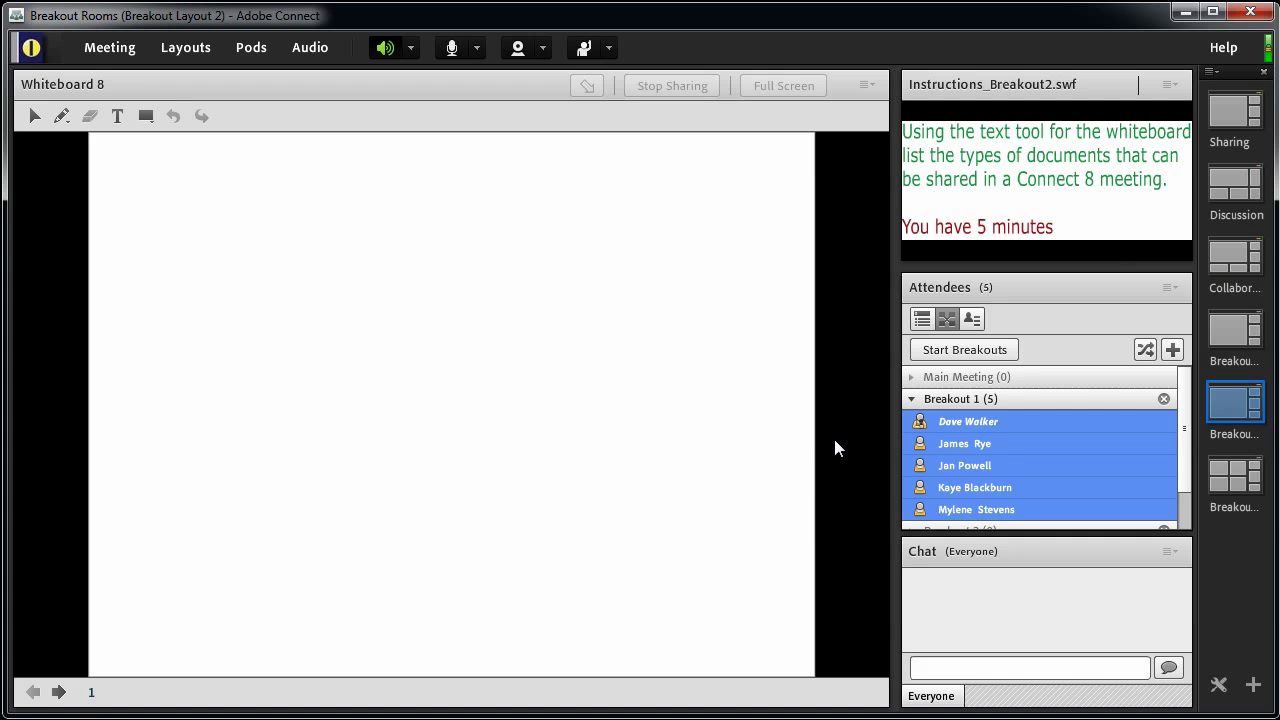
left_click(1225, 482)
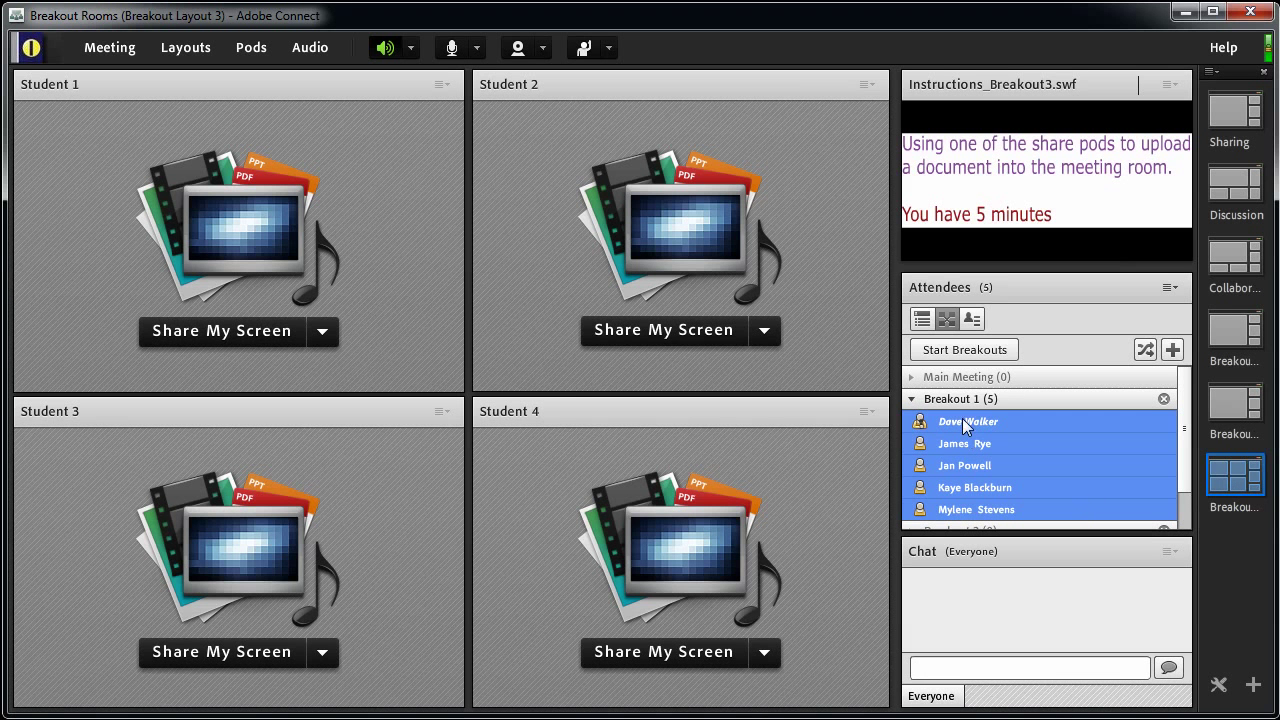
left_click(966, 352)
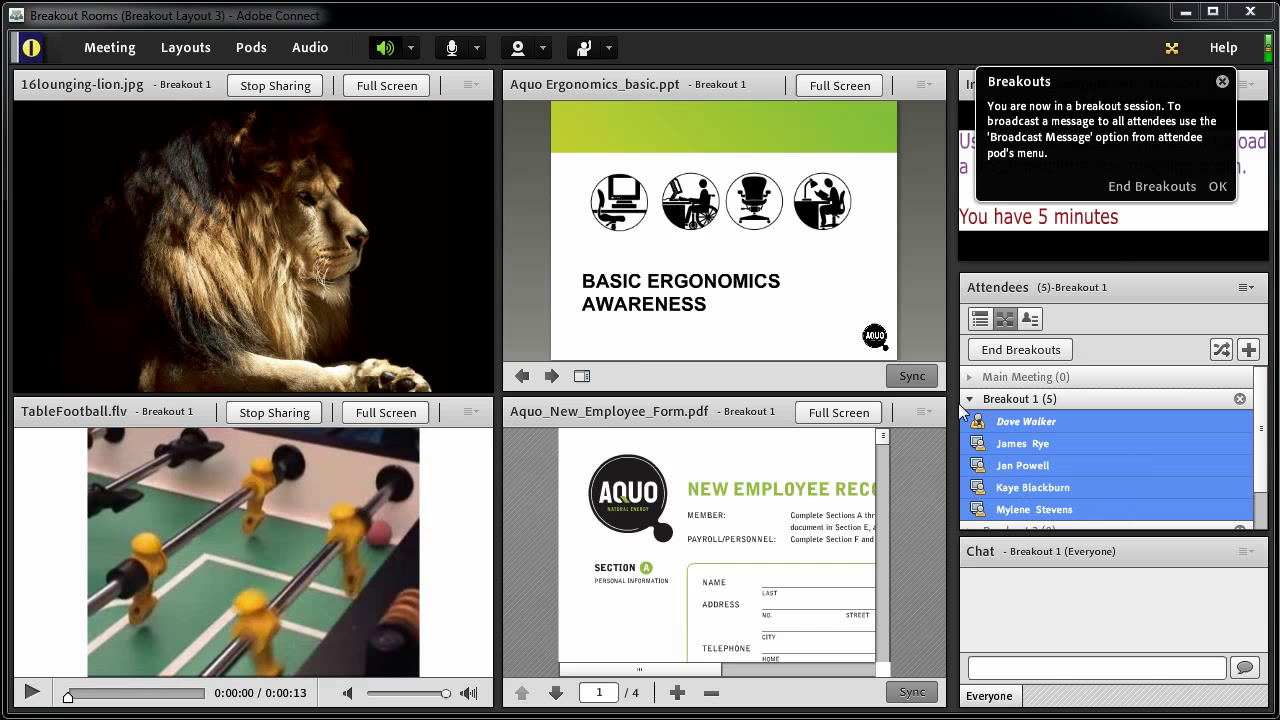
left_click(1011, 352)
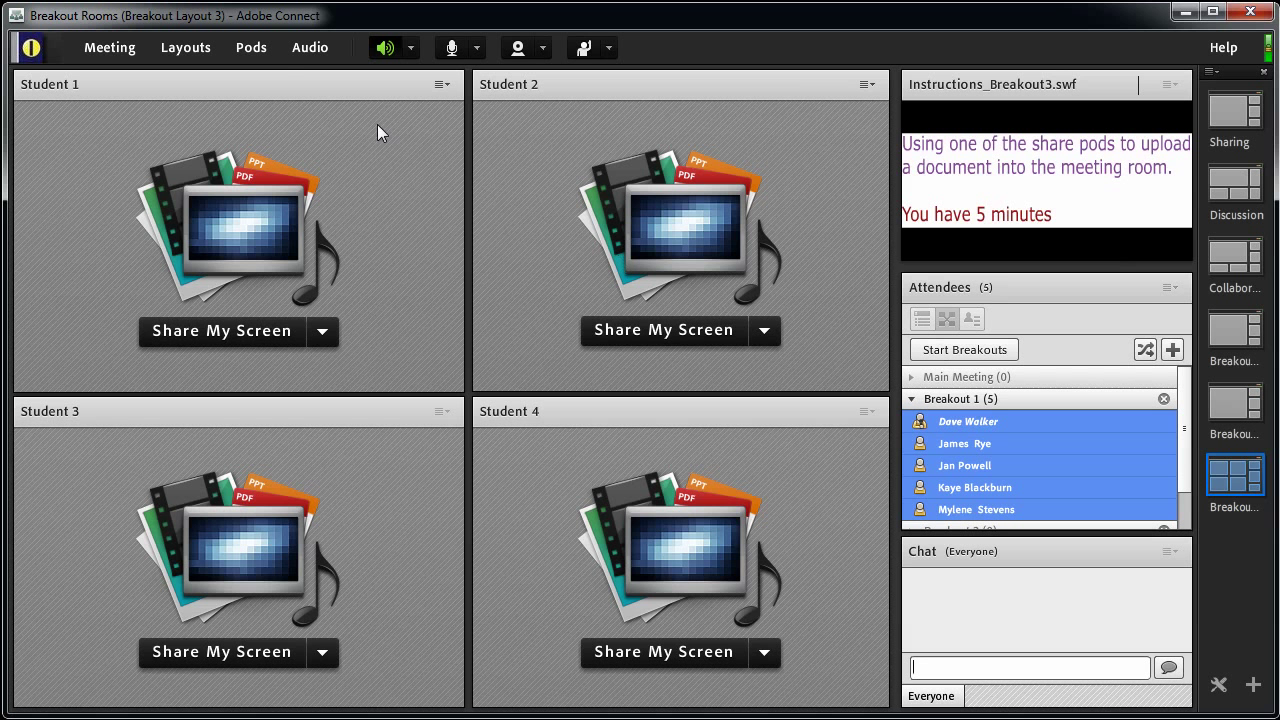
- Restore Whiteboard 8 from Breakout Session 1's Breakout 1 and enlarge it across the left area
left_click(251, 47)
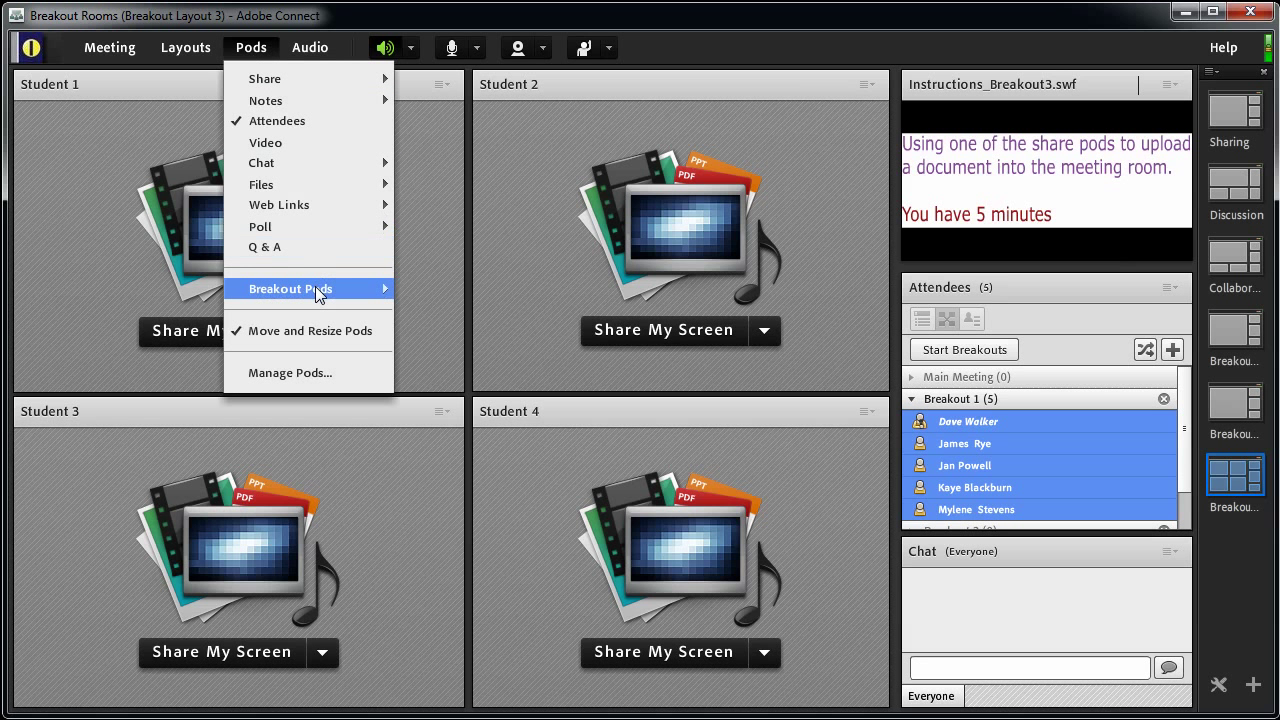
mouse_move(318, 292)
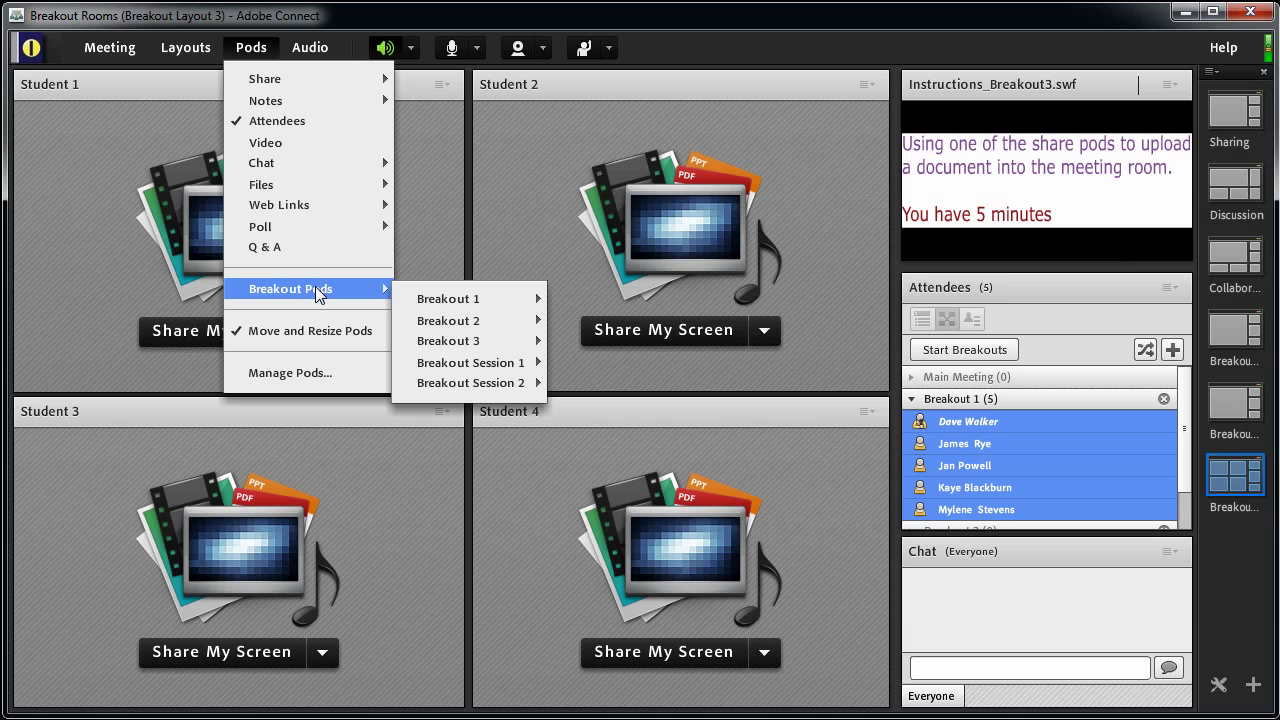
mouse_move(489, 362)
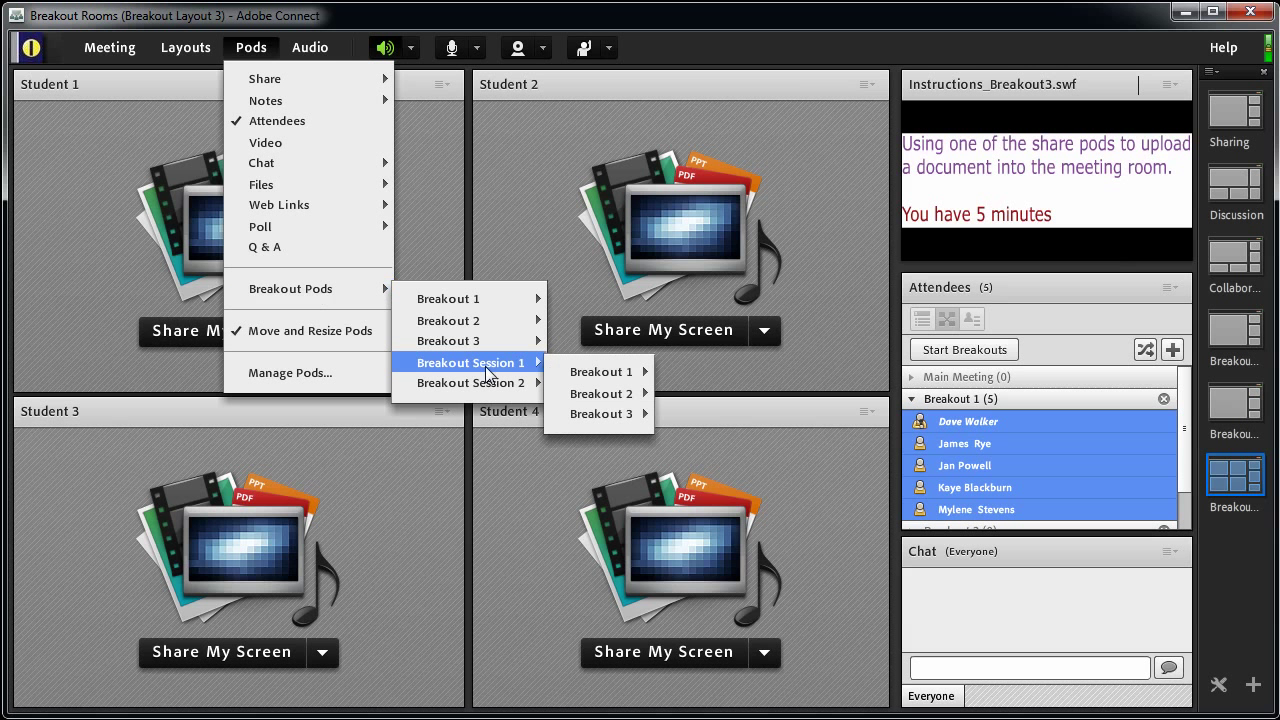
mouse_move(582, 374)
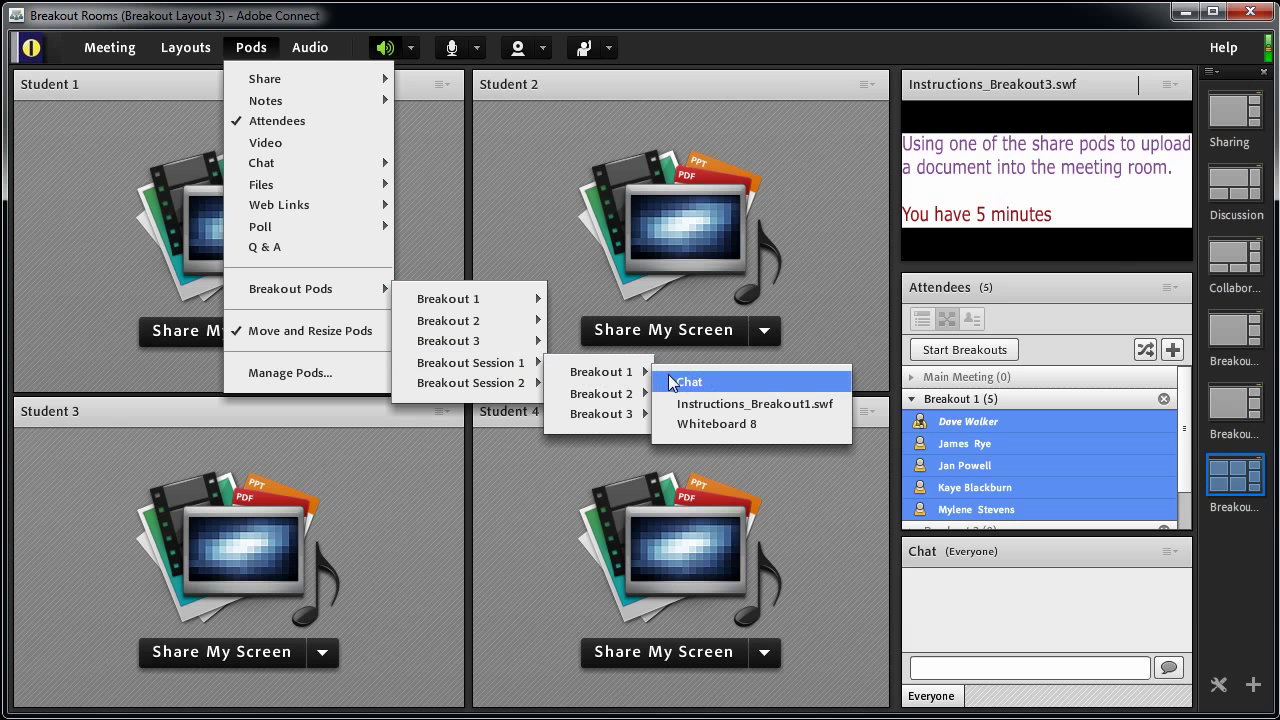
left_click(702, 423)
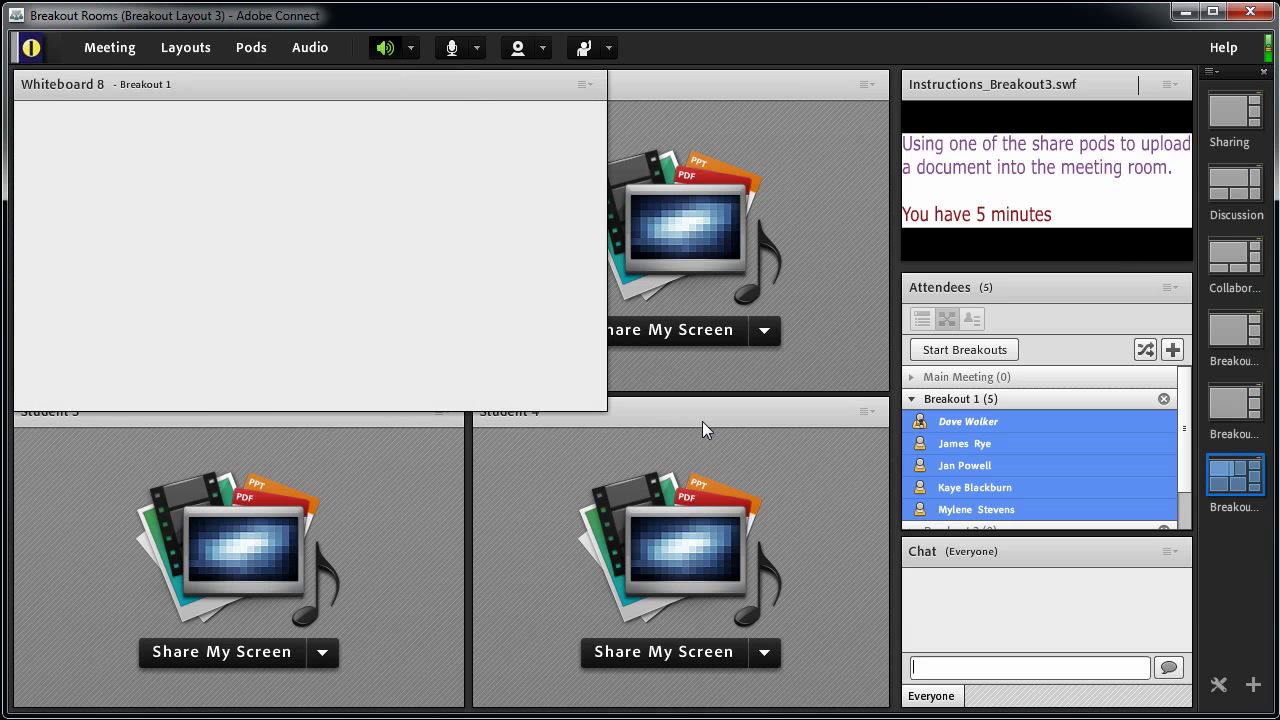
left_click_drag(603, 407, 901, 713)
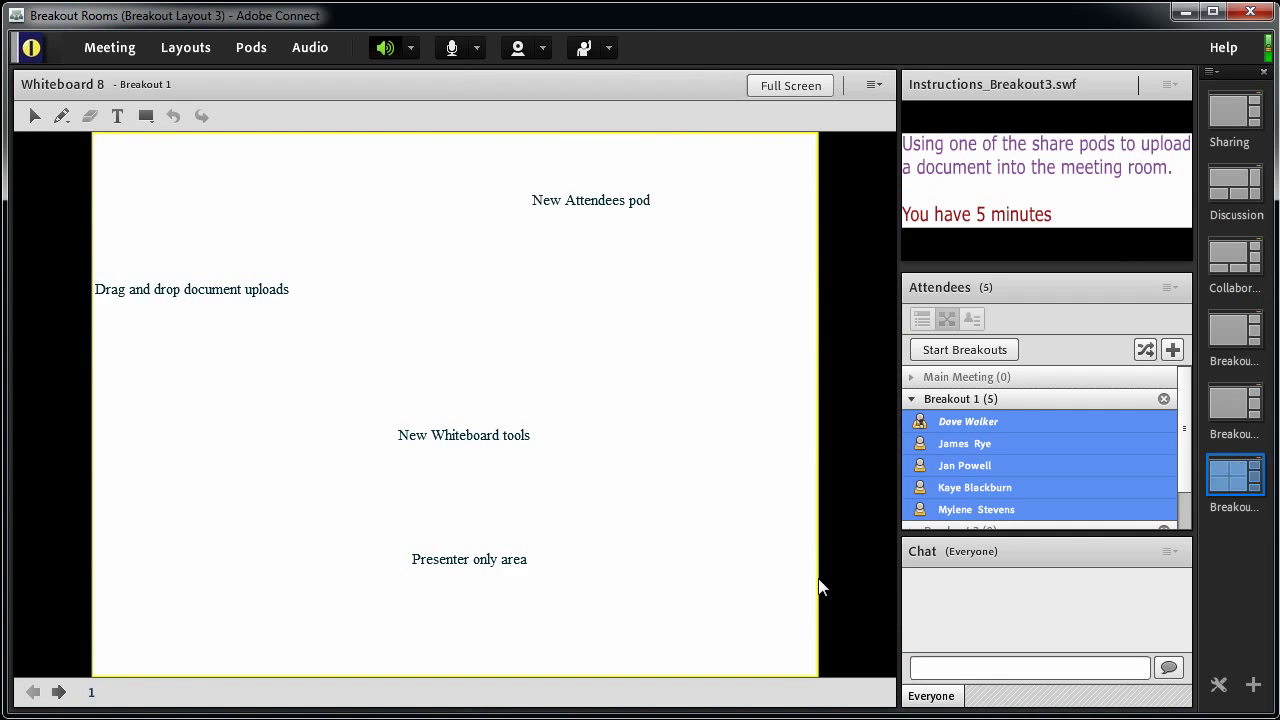